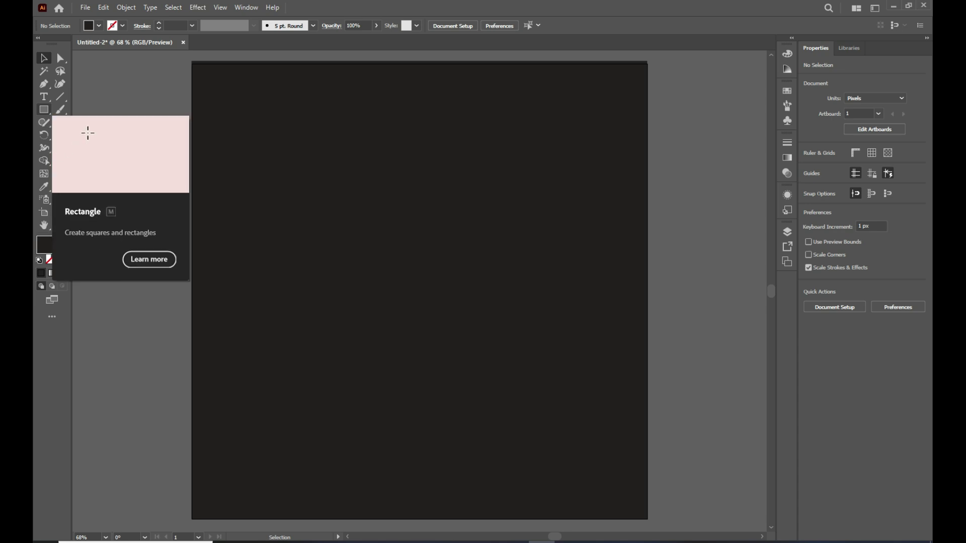
- Draw a tall narrow rectangle about 59 by 776 px left of the artboard's centre and fill it dark red
click(44, 110)
drag(335, 117, 360, 469)
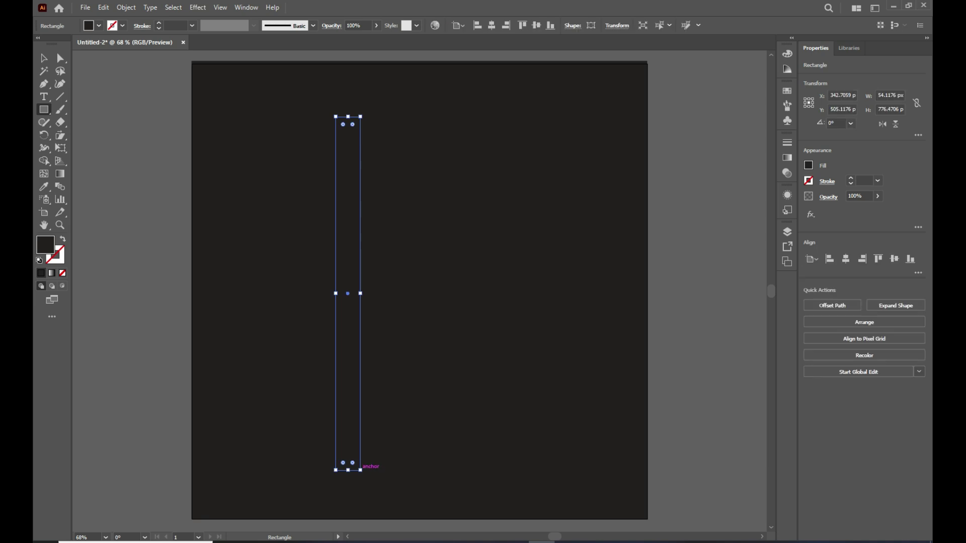
click(808, 165)
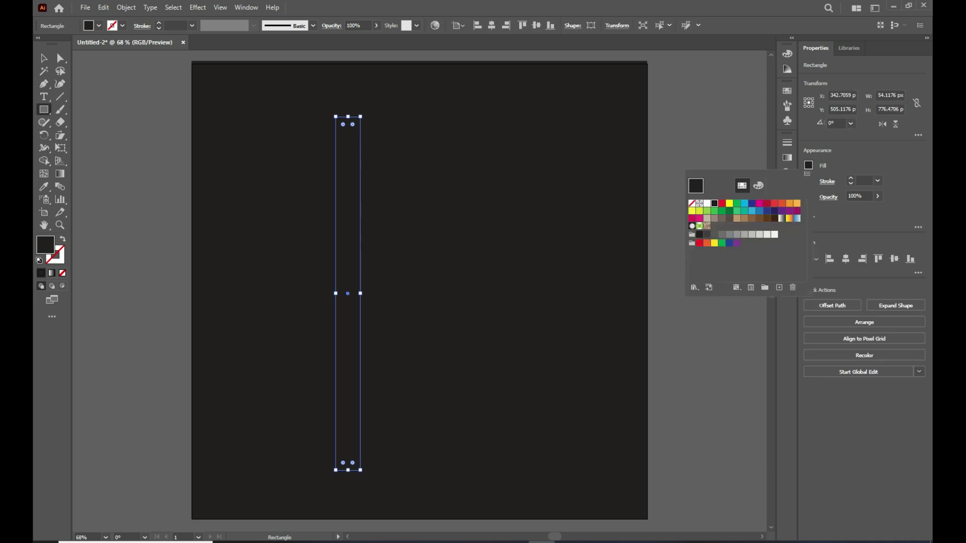
click(767, 203)
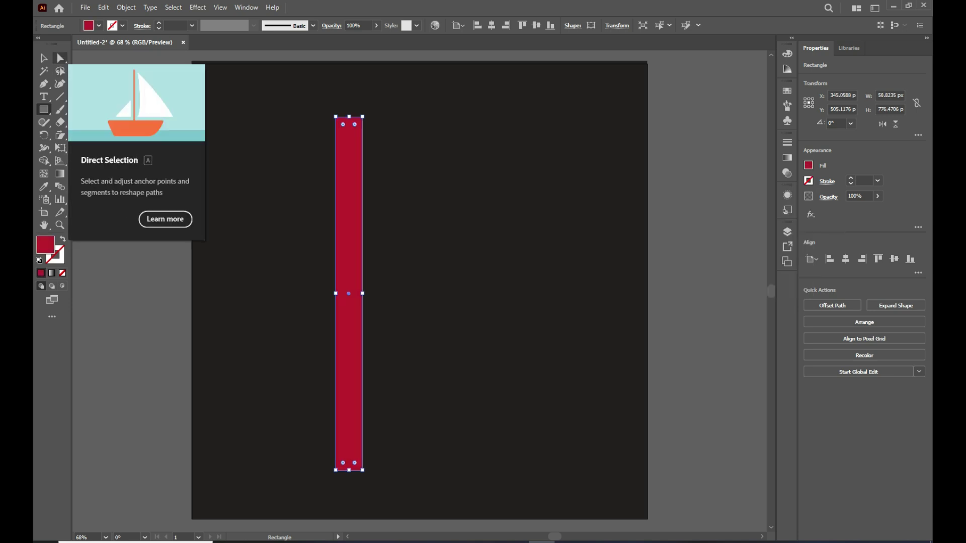
- Slant both ends of the red bar by moving its upper-right anchor up to about Y 60 px and lower-right anchor down to about Y 961 px
click(61, 58)
click(120, 58)
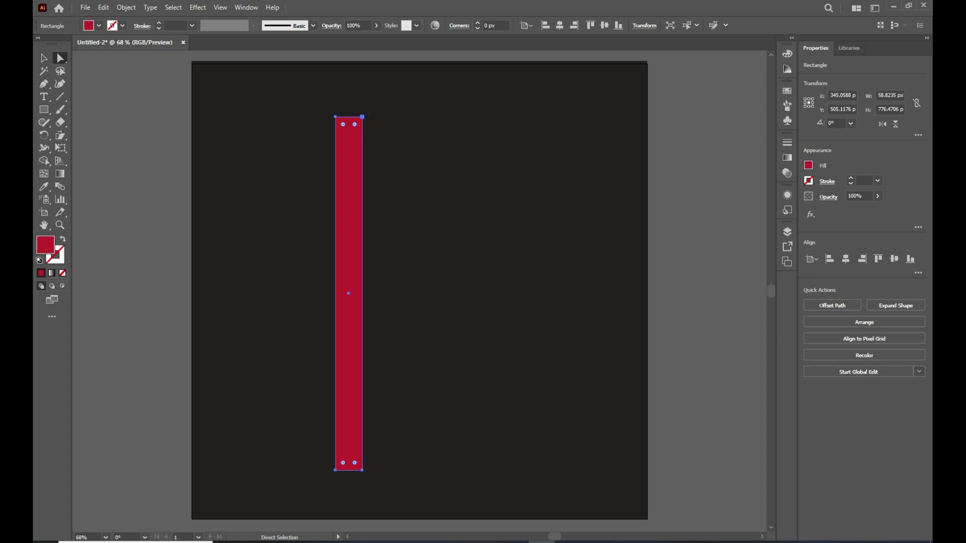
drag(363, 117, 363, 91)
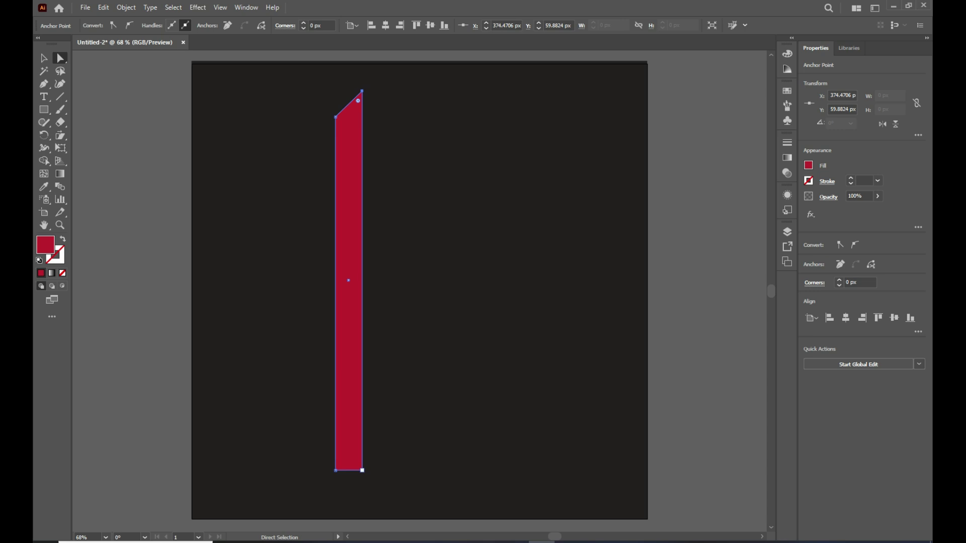
click(362, 471)
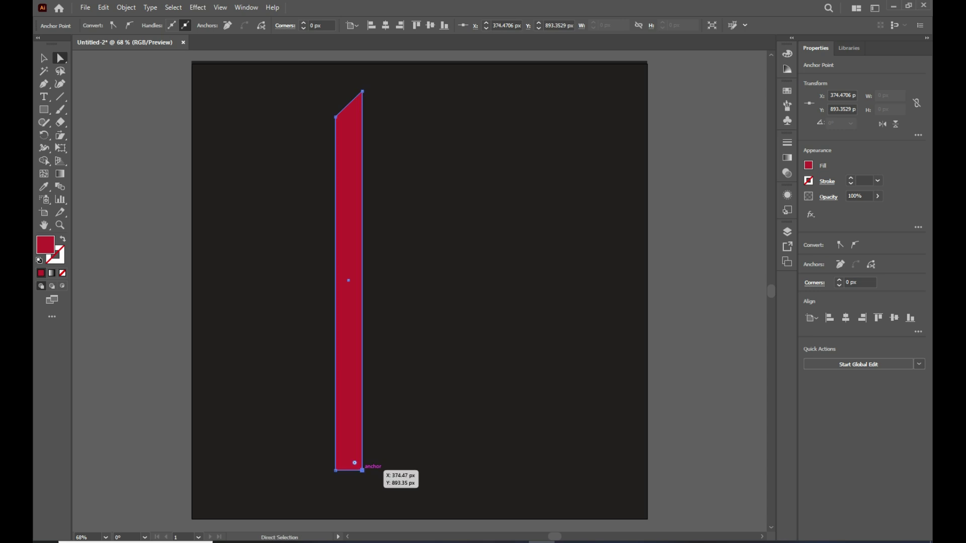
drag(362, 470, 362, 501)
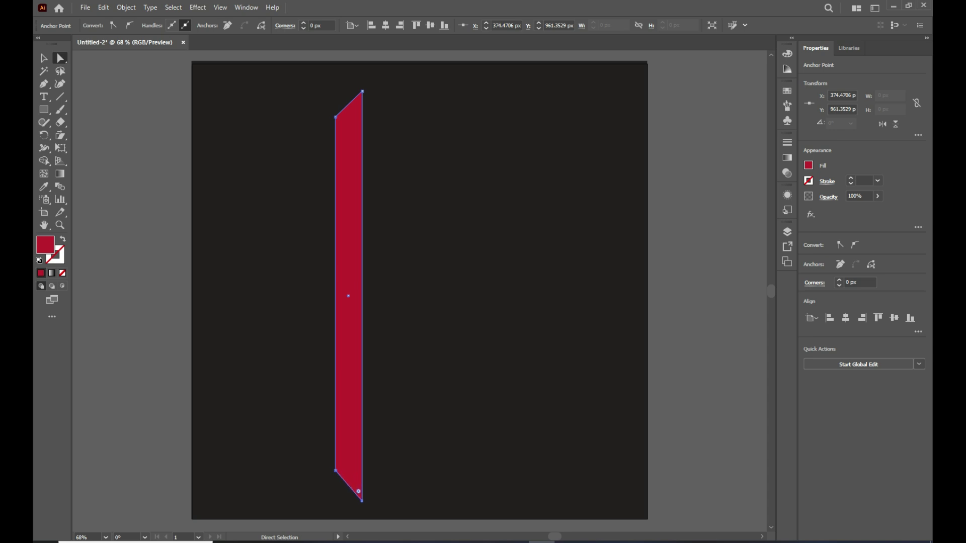
key(v)
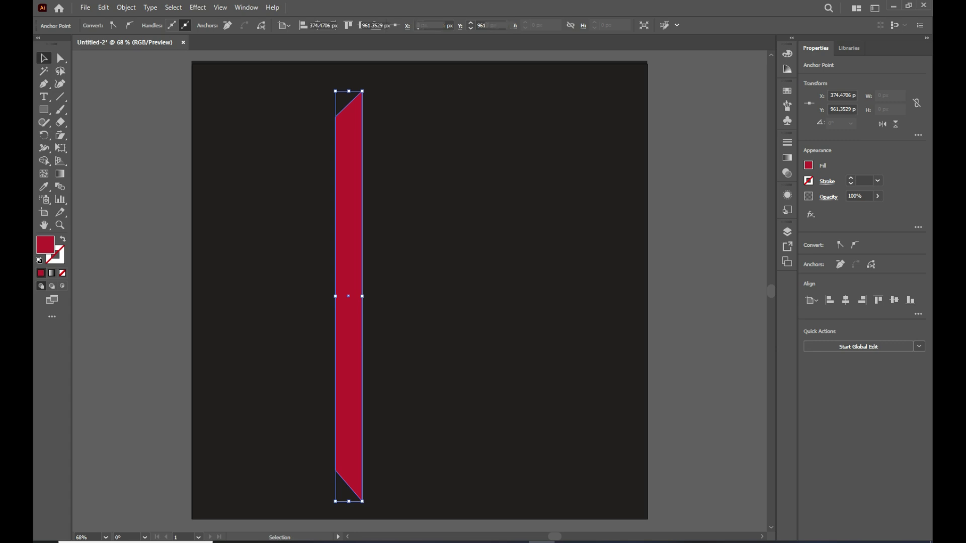
key(ctrl+shift+a)
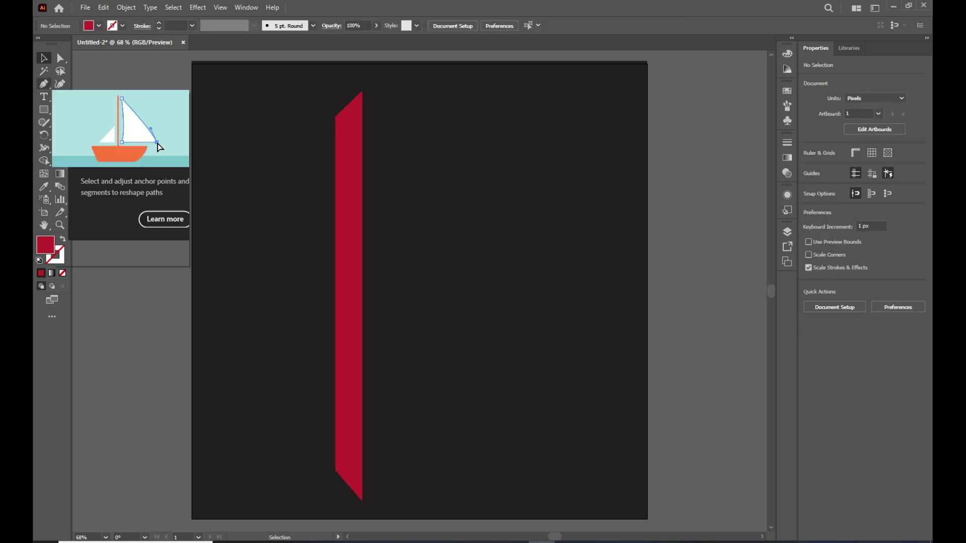
- Draw a small upright rectangle about 21 by 198 px to the left of the red bar
click(44, 110)
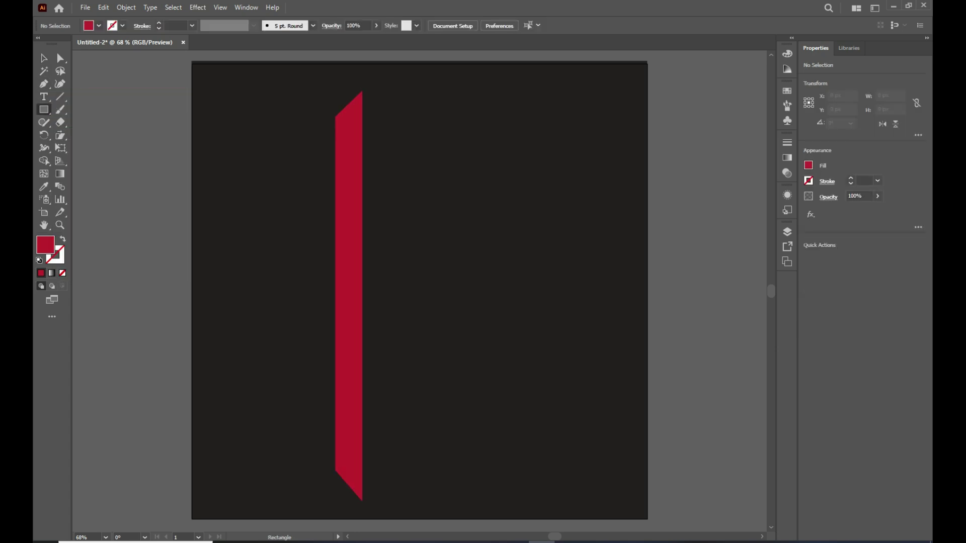
drag(248, 145, 259, 235)
key(v)
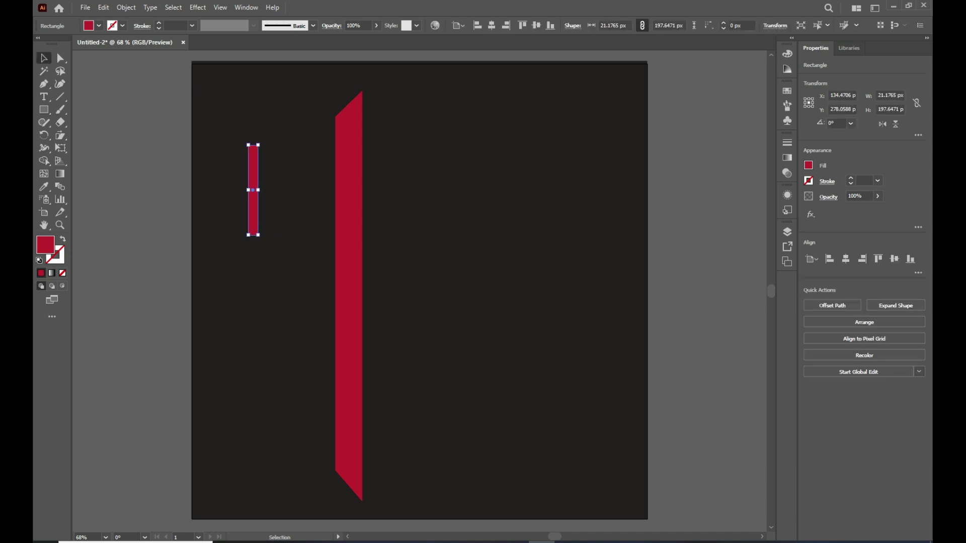
- Widen the small rectangle to about 31 px, rotate it to about 249.6° and place it across the upper end of the red bar
drag(260, 238, 347, 136)
key(Up)
key(Up)
key(Up)
key(Up)
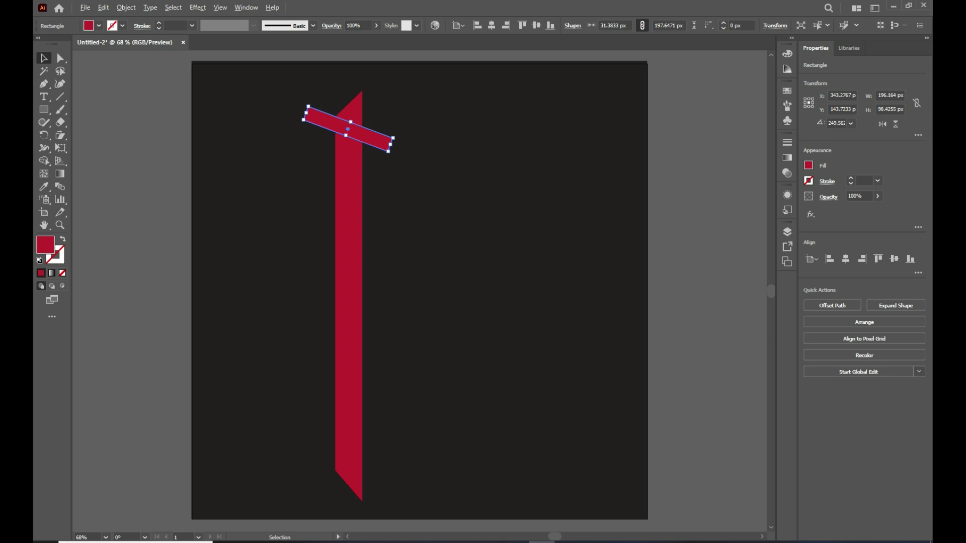
- Copy the slanted strip slightly below the original and repeat the copy down the bar until ten evenly spaced strips cross it
drag(390, 144, 388, 174)
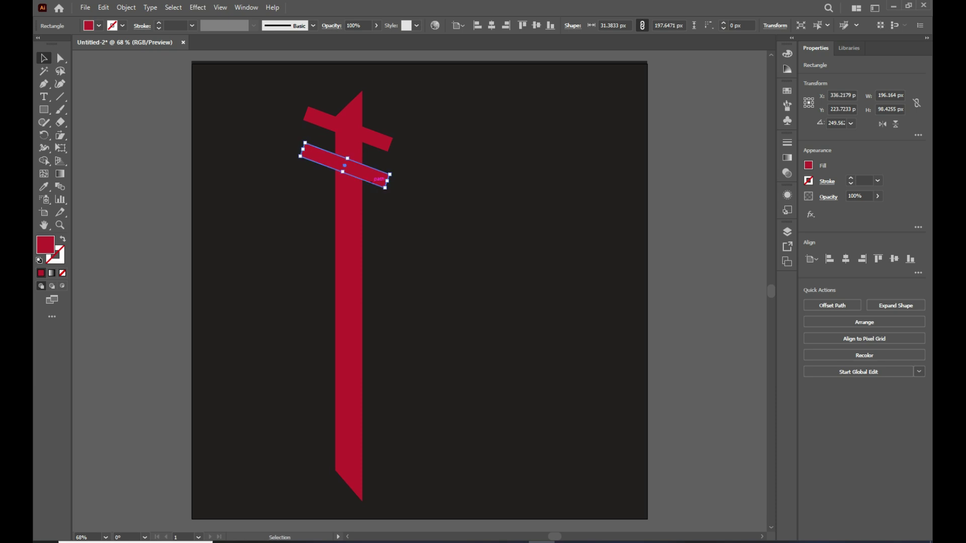
key(ctrl+d)
key(ctrl+d)
key(ctrl+d)
key(ctrl+d)
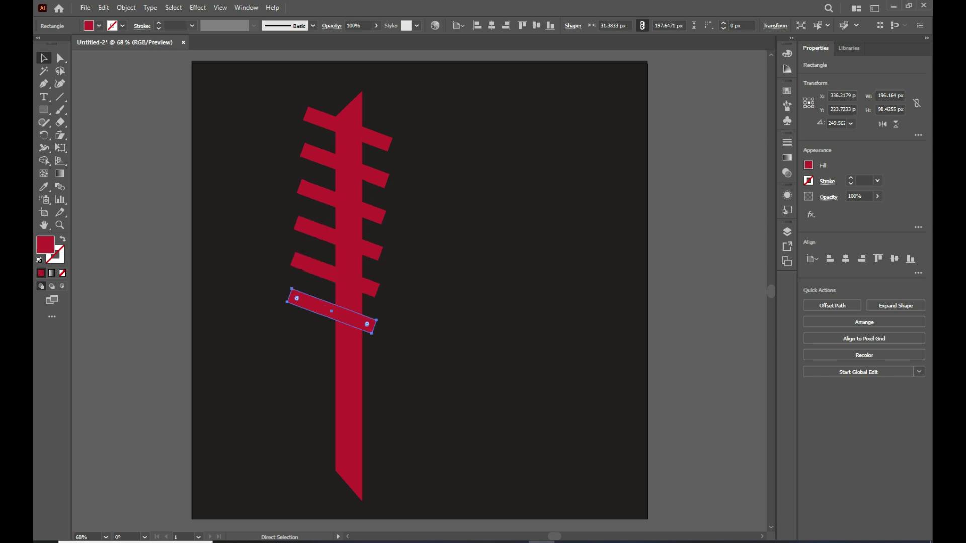
key(ctrl+d)
key(ctrl+d)
key(ctrl+d)
key(ctrl+d)
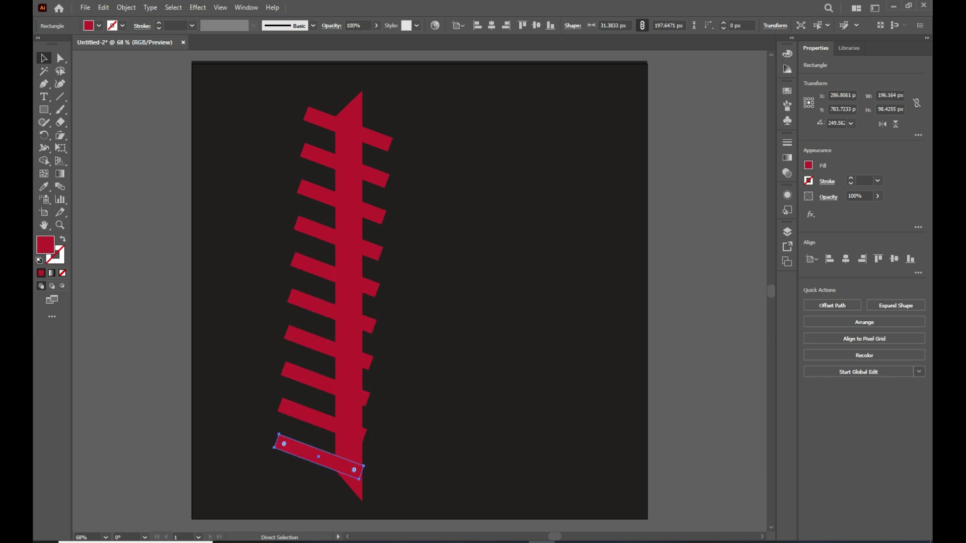
- Nudge each of the four lowest slanted strips to the right so they extend past both sides of the bar
key(v)
key(ctrl+shift+a)
click(319, 457)
key(Right)
key(Right)
key(Right)
key(Right)
key(Right)
key(Right)
key(Right)
key(Right)
key(Right)
key(Right)
key(Right)
key(Right)
key(Right)
key(Right)
key(Right)
key(Right)
key(Right)
key(Right)
key(Right)
key(Right)
click(283, 407)
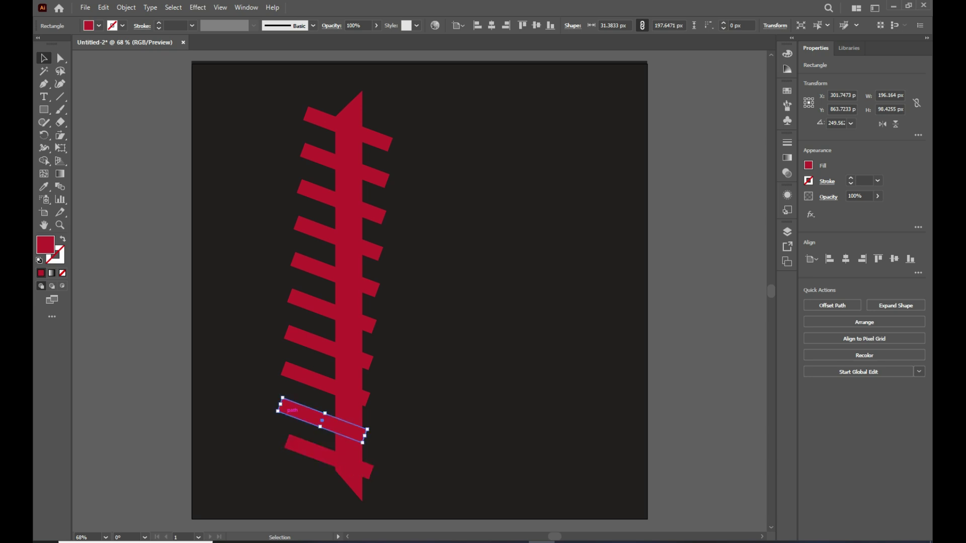
drag(322, 420, 326, 383)
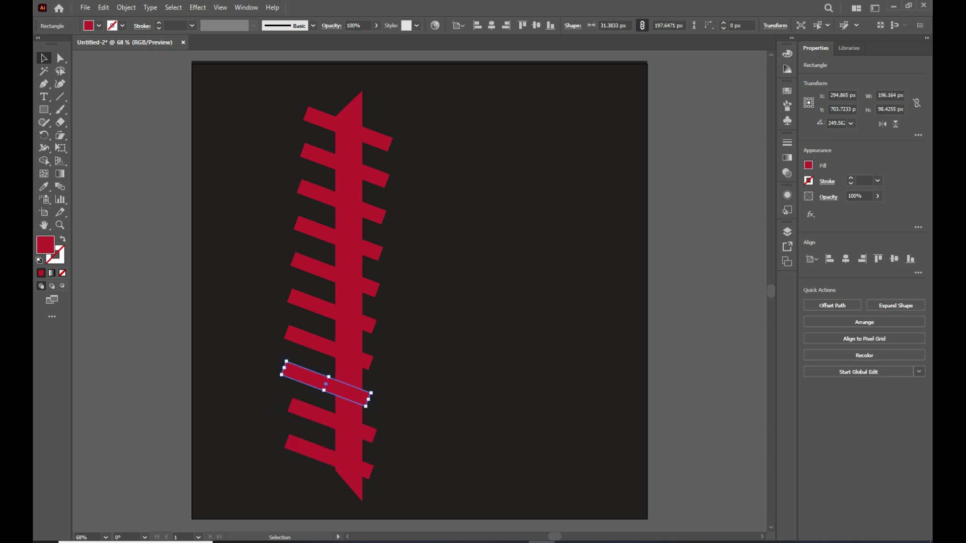
key(Right)
key(Right)
key(Right)
key(Right)
key(Right)
key(Right)
key(Right)
key(Right)
key(Right)
key(Right)
key(Right)
key(Right)
key(Right)
click(291, 334)
key(Right)
key(Right)
key(Right)
key(Right)
key(Right)
key(Right)
key(Right)
key(Right)
key(Right)
key(Right)
key(Right)
key(Right)
key(ctrl+shift+a)
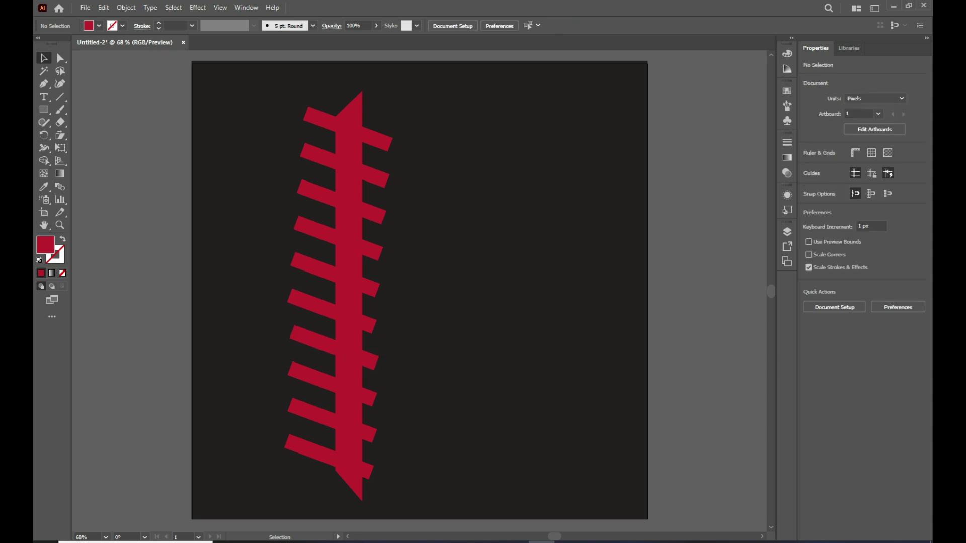
- Unite the ten slanted strips and subtract them from the red bar with Minus Front
drag(315, 79, 267, 464)
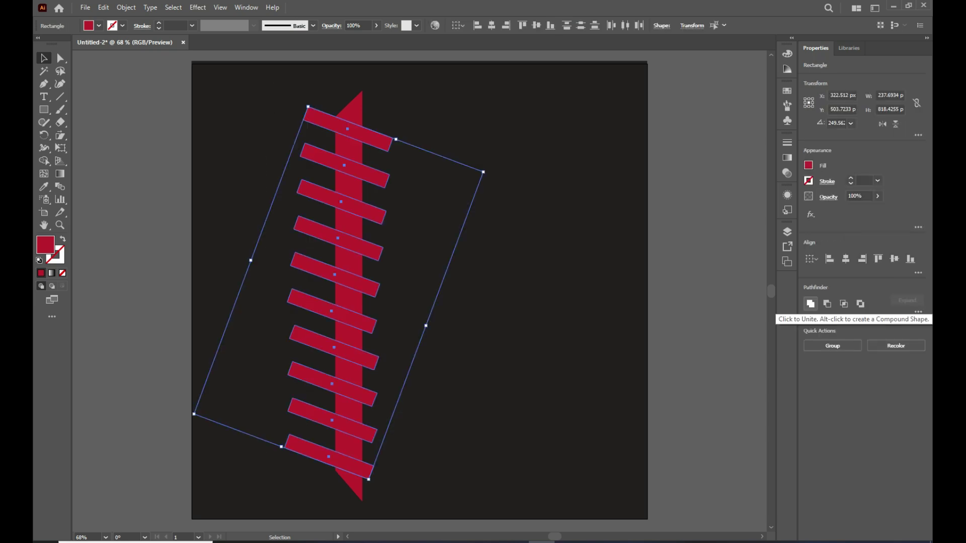
click(810, 304)
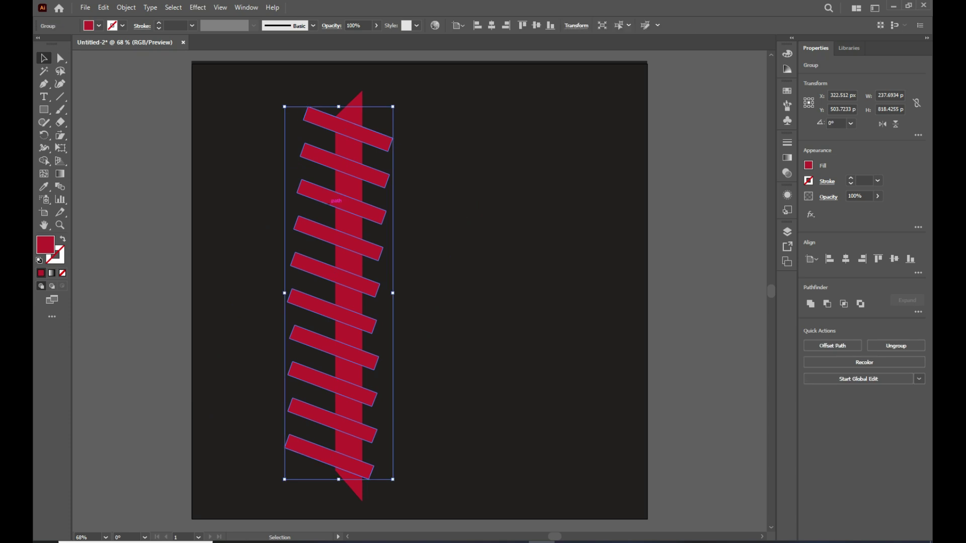
click(437, 99)
drag(438, 99, 335, 471)
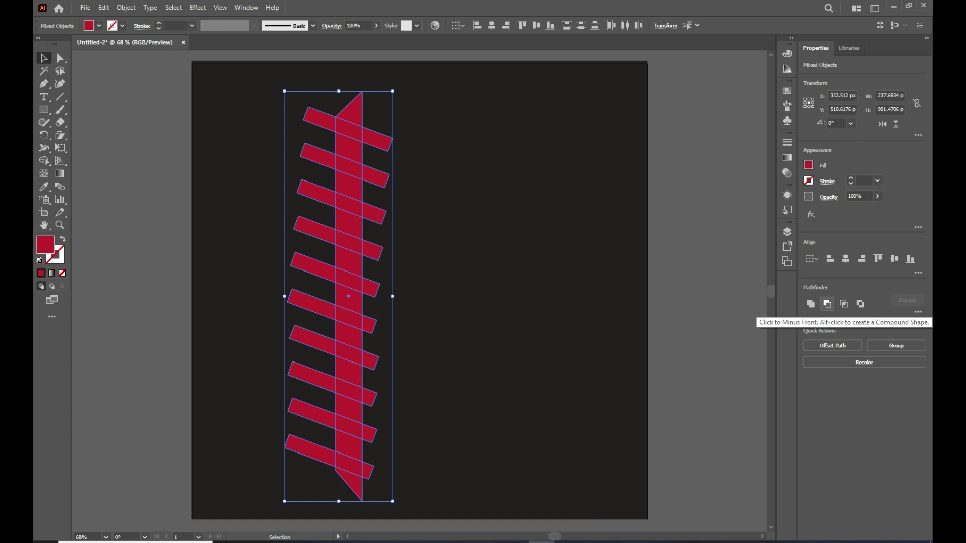
click(827, 304)
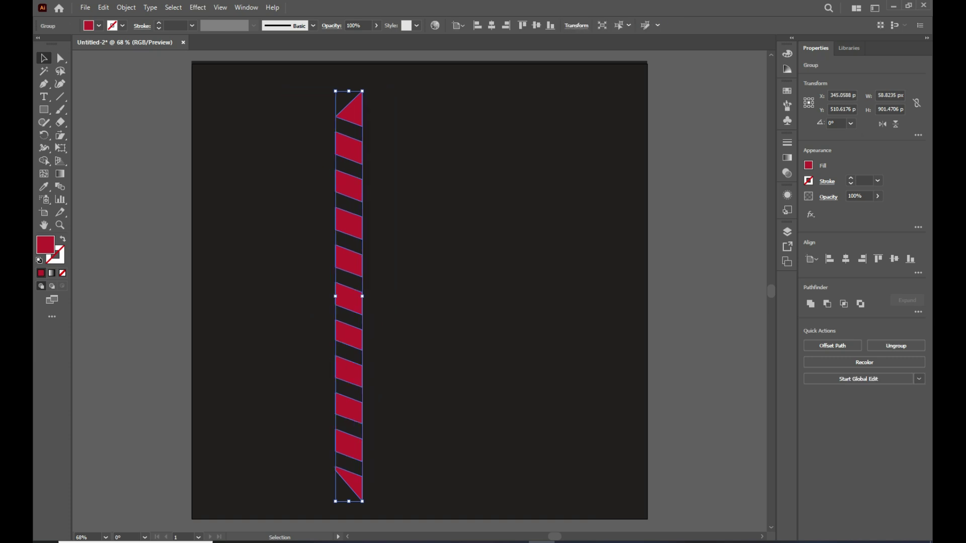
key(ctrl+shift+a)
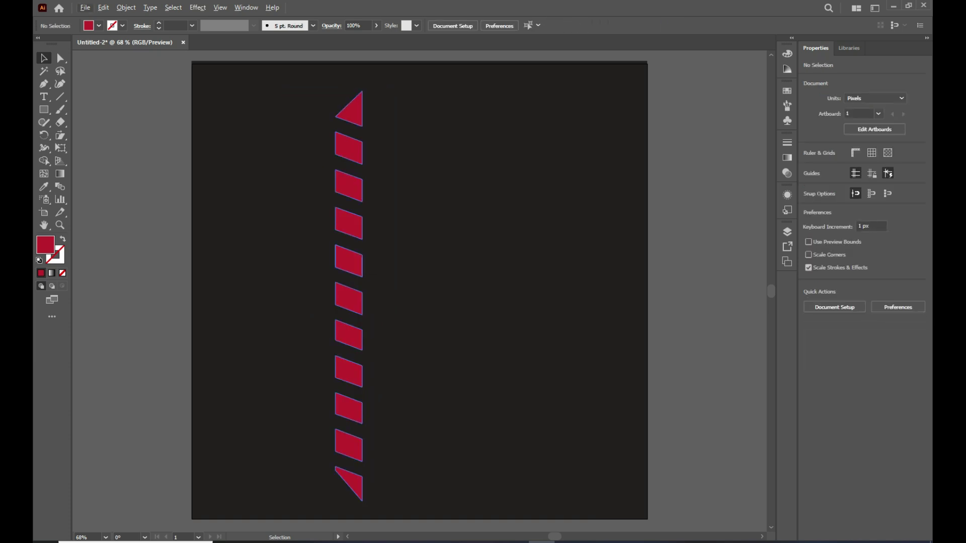
- Create a copy of the striped bar reflected across the vertical axis and move it to the right, leaving a narrow gap between the halves
click(352, 266)
right_click(352, 267)
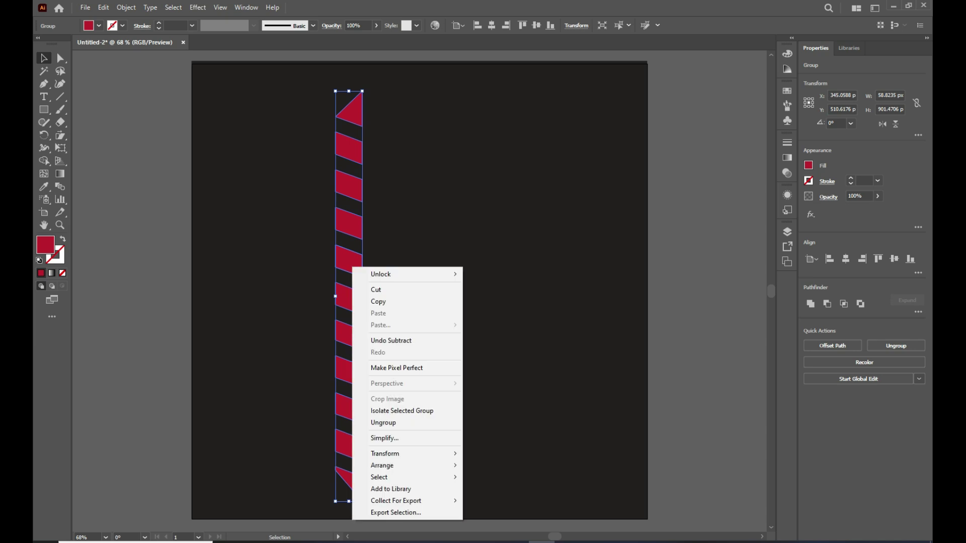
mouse_move(397, 453)
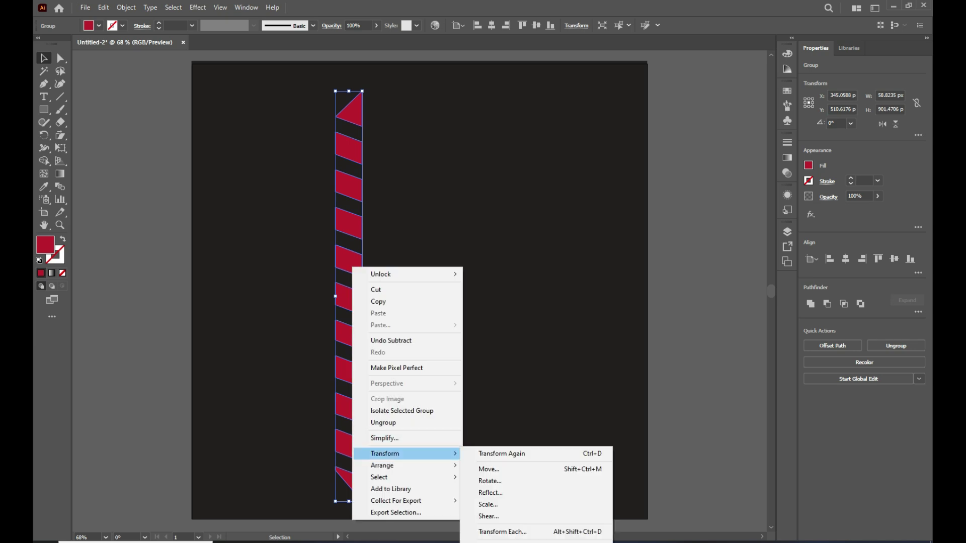
click(490, 493)
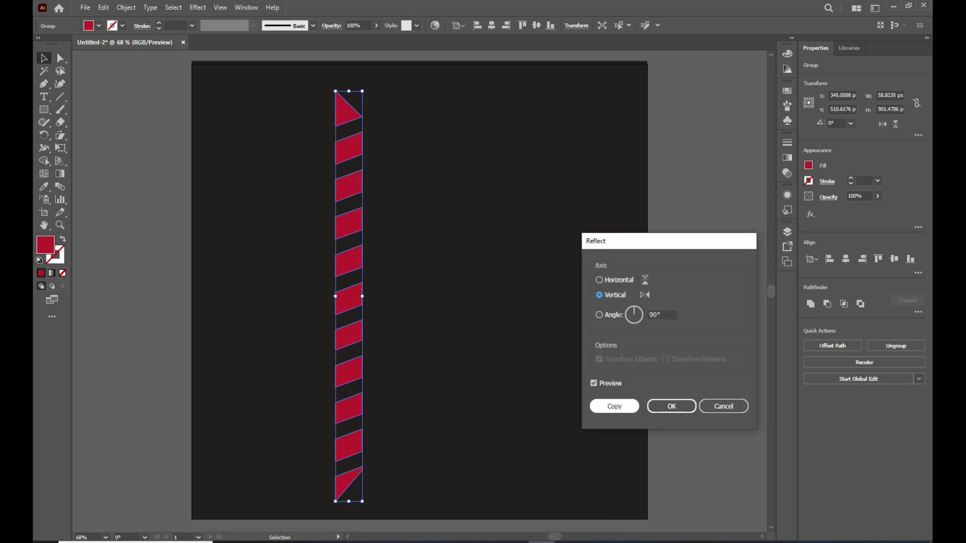
click(614, 406)
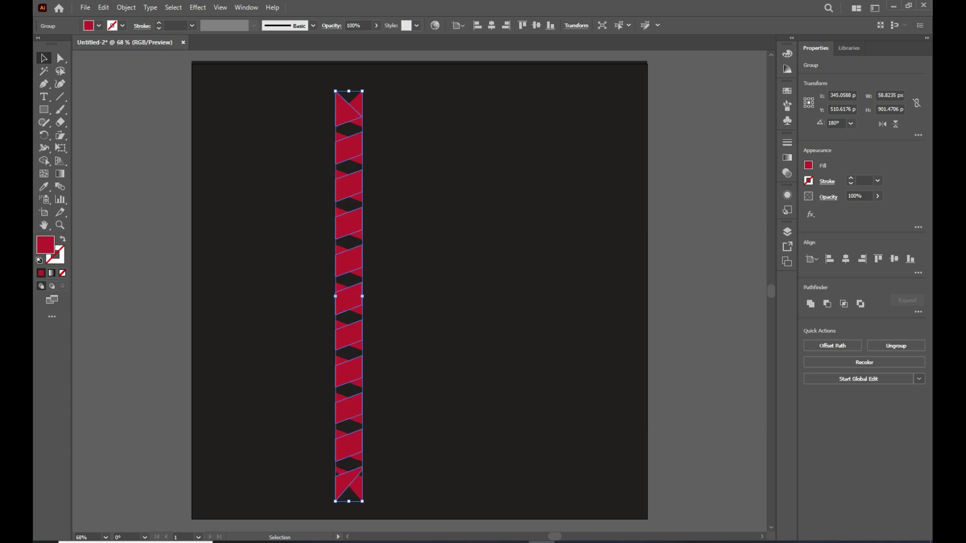
shift+click(357, 297)
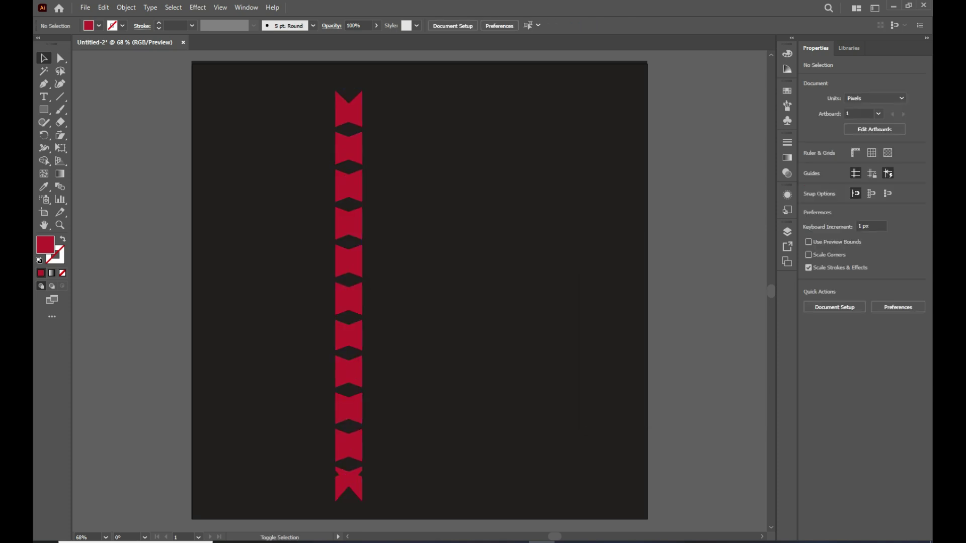
drag(357, 296, 413, 298)
key(ctrl+shift+a)
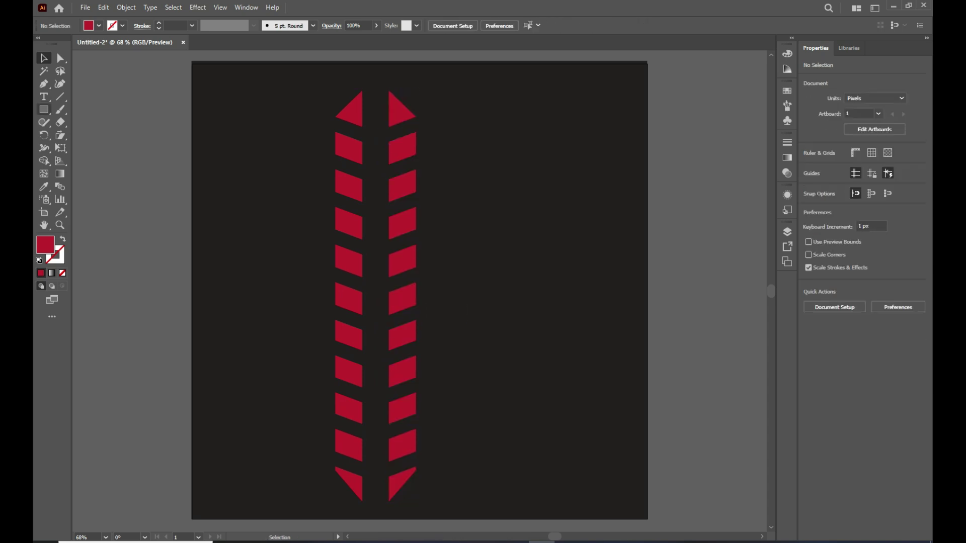
- Draw a straight vertical line with the Pen tool down the middle of the gap, reaching slightly beyond both ends of the striped bars
key(p)
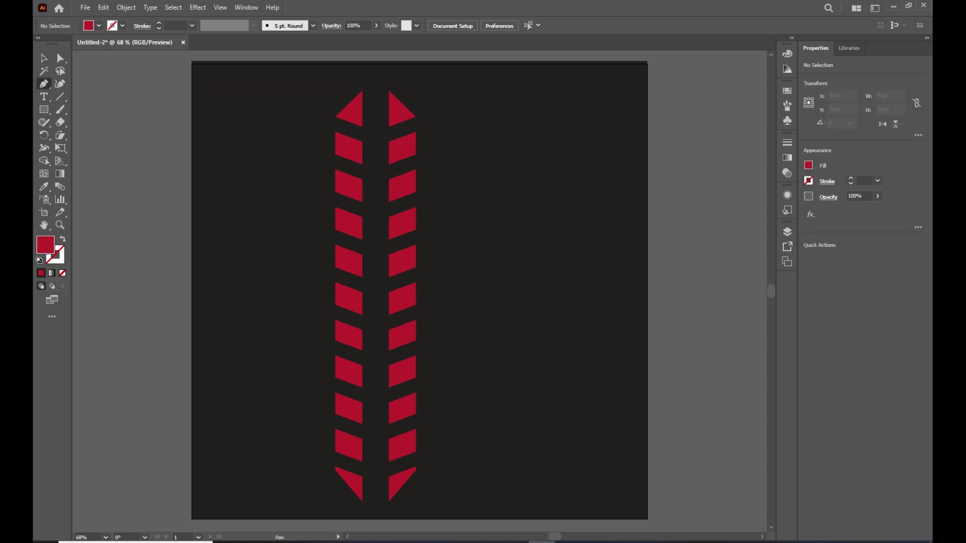
click(376, 85)
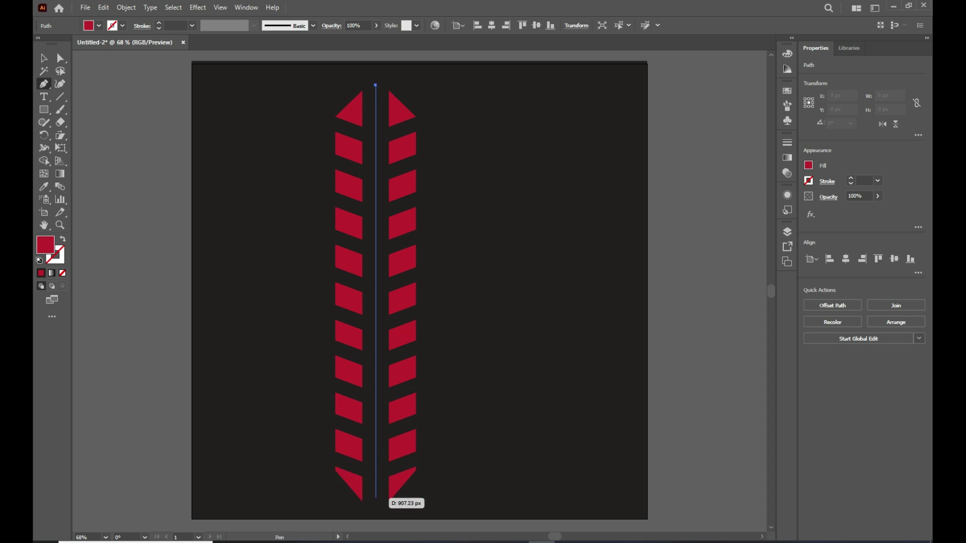
click(375, 504)
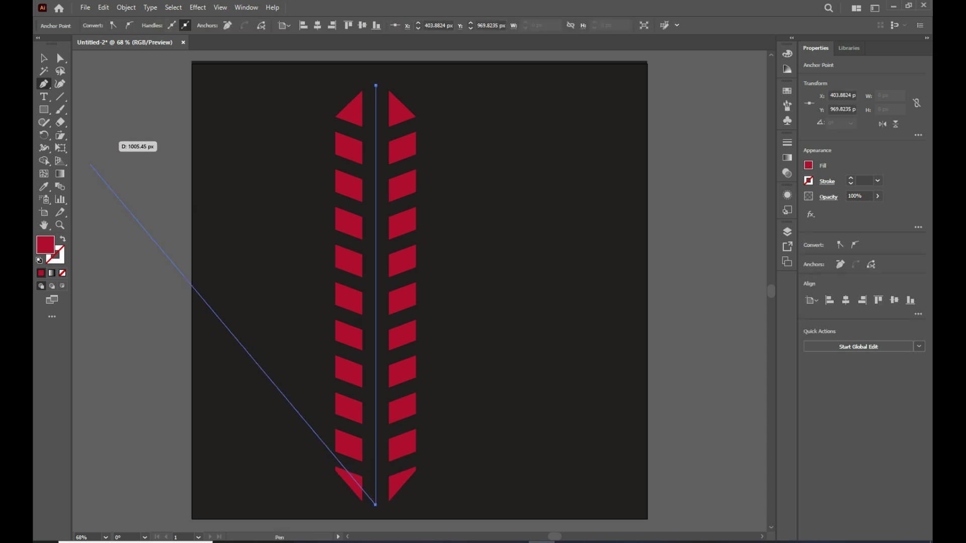
- Give the vertical centre line an 11 pt dark-red stroke and remove its fill
click(850, 177)
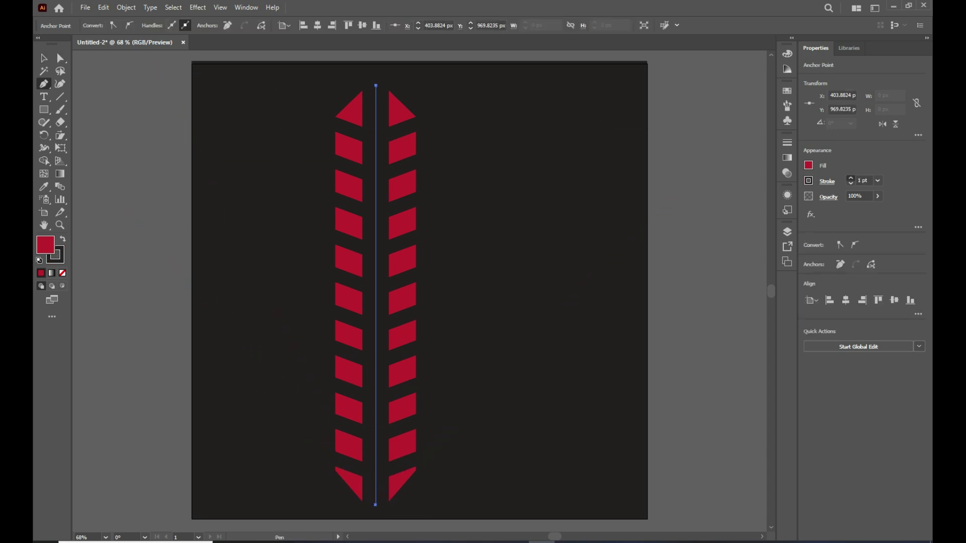
click(850, 177)
click(808, 181)
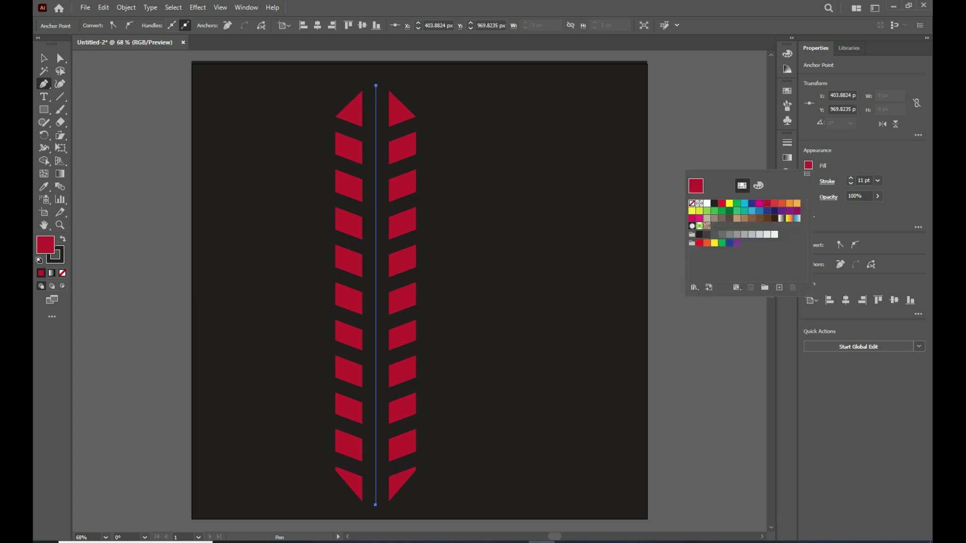
click(691, 203)
key(Escape)
click(808, 181)
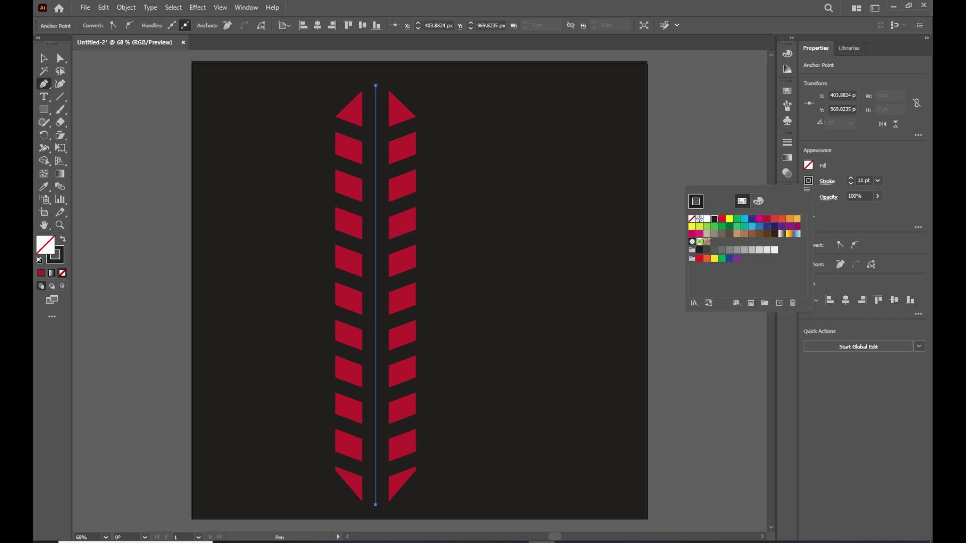
click(767, 218)
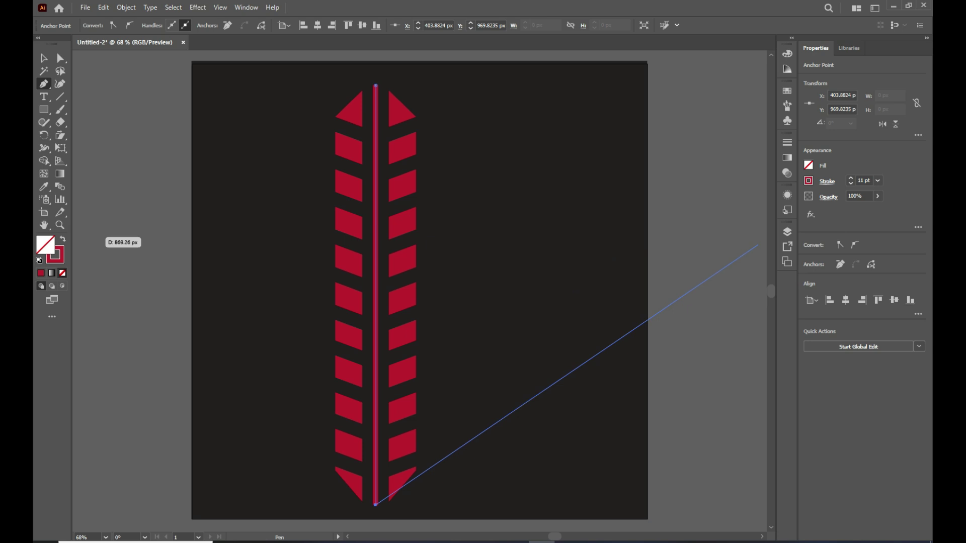
- Apply Width Profile 1 to the centre line so both ends taper, and set its stroke weight to 14 pt
click(827, 182)
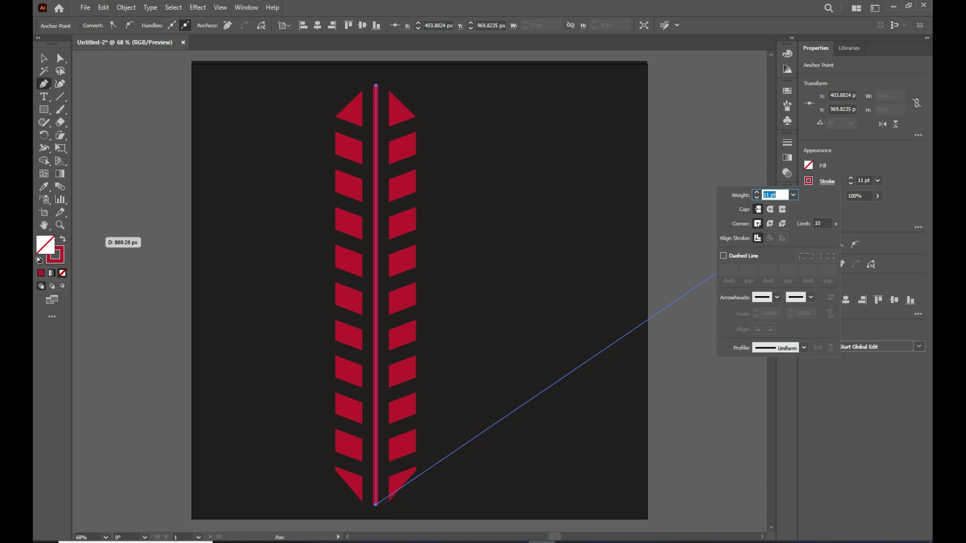
click(803, 347)
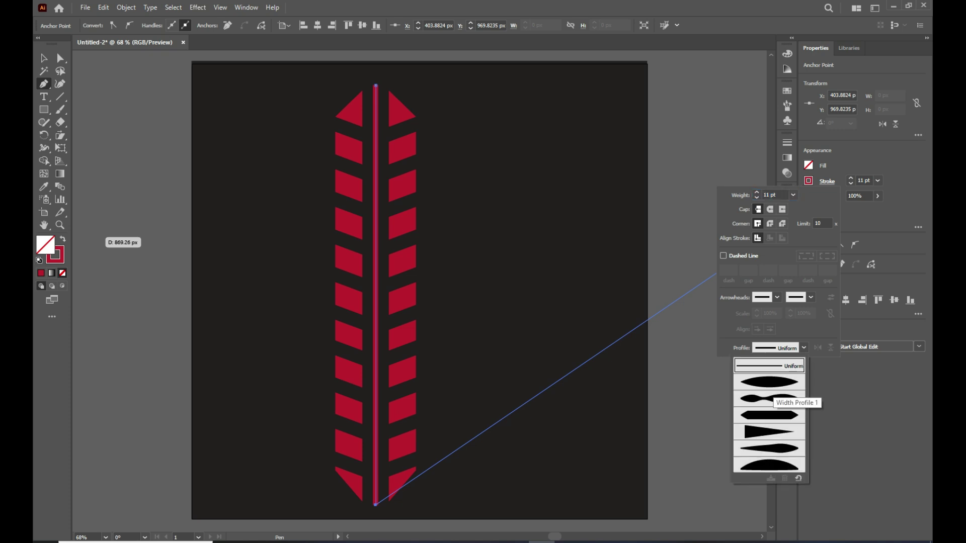
click(769, 387)
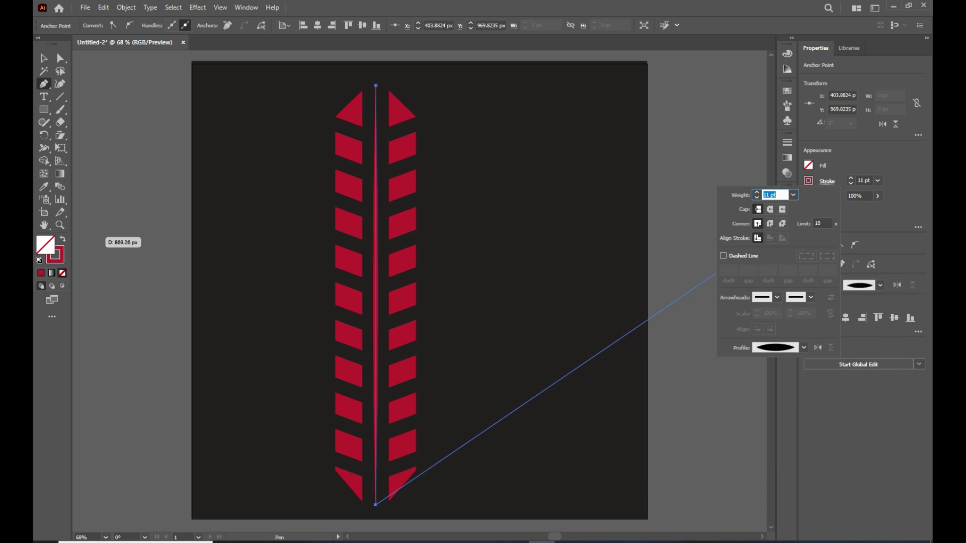
click(756, 192)
click(756, 192)
click(756, 192)
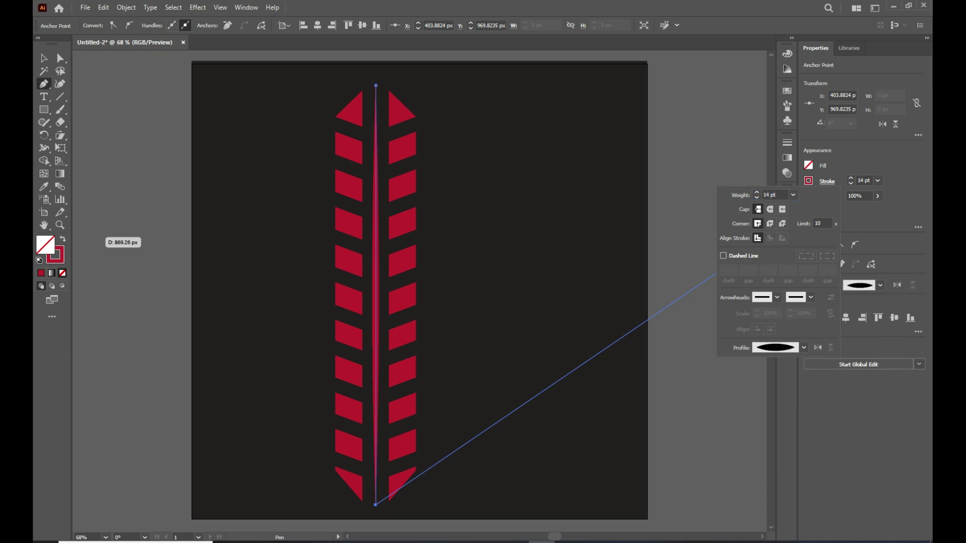
- Expand the appearance of the tapered centre line into a filled shape and deselect it
click(43, 58)
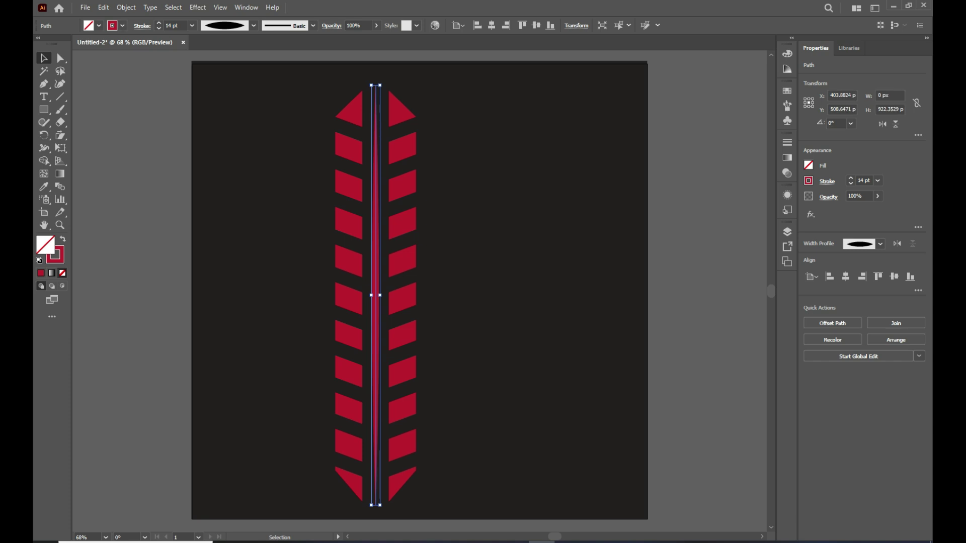
click(126, 7)
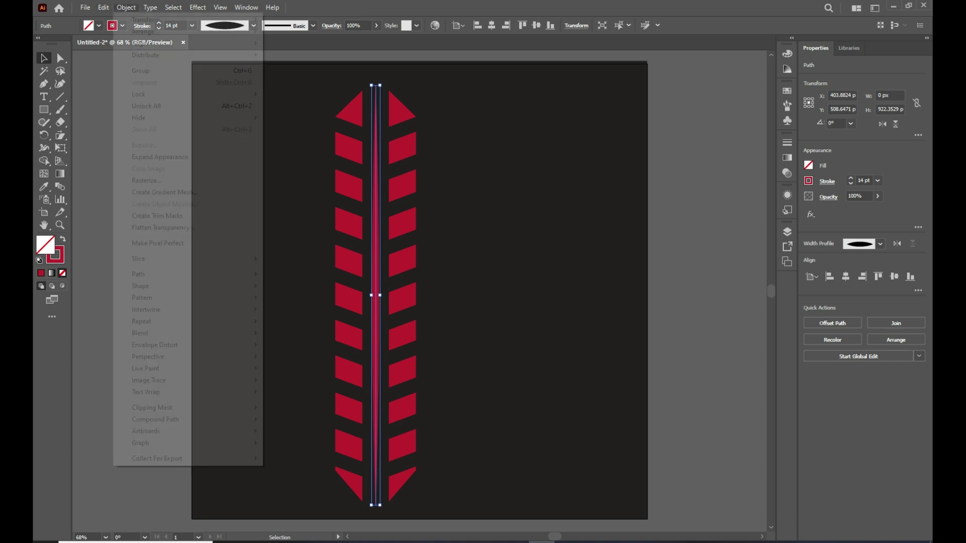
click(160, 157)
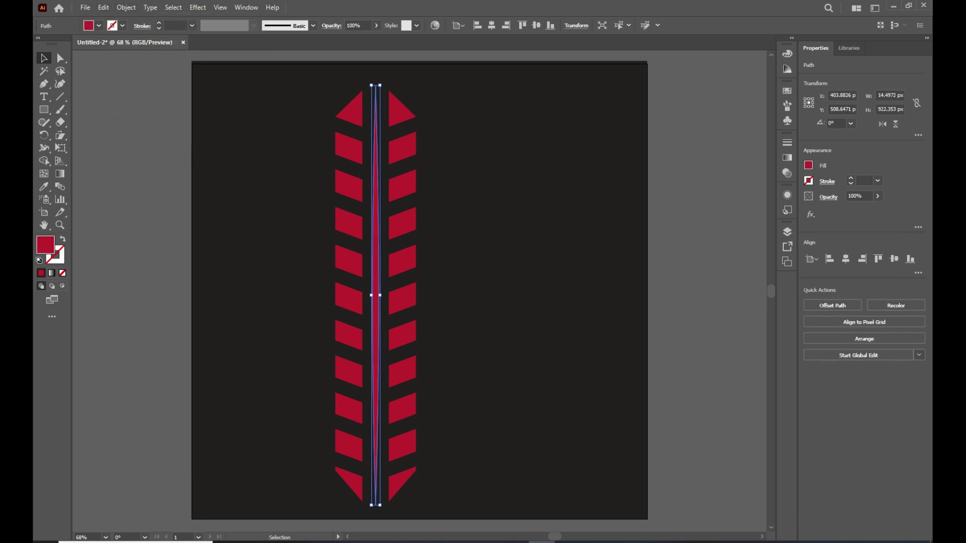
key(ctrl+shift+a)
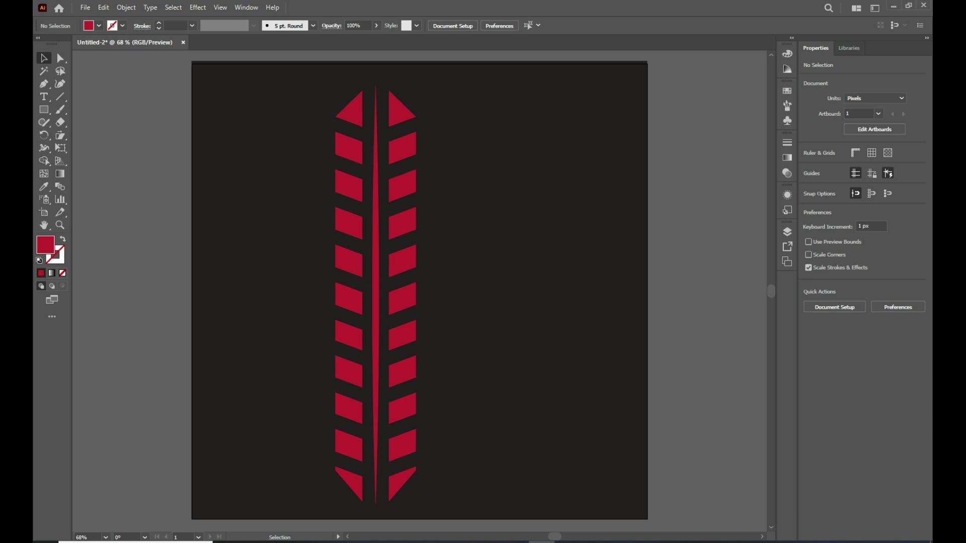
click(378, 204)
key(ctrl+shift+a)
- Apply a horizontal Arch warp with a 36% bend to both striped bars and the centre shape
drag(291, 91, 437, 482)
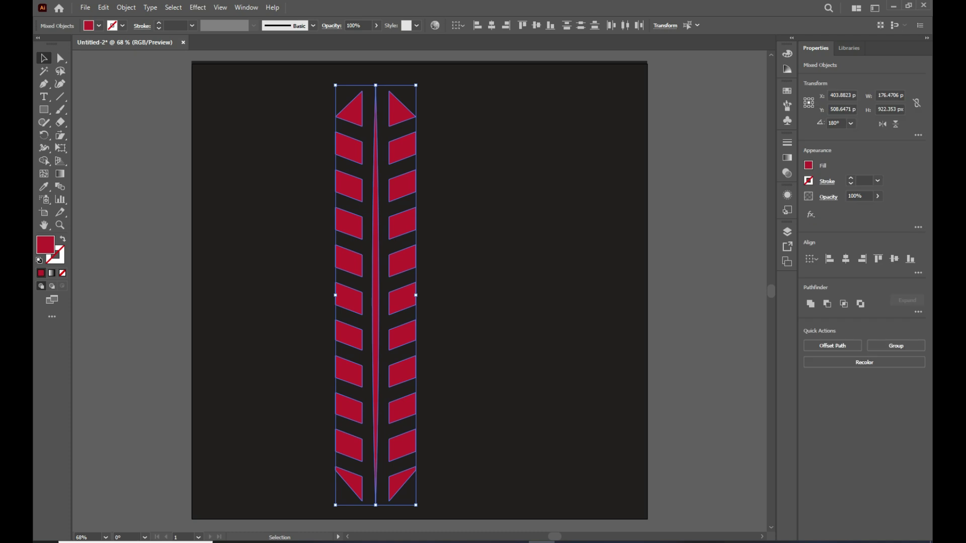
click(197, 7)
mouse_move(221, 146)
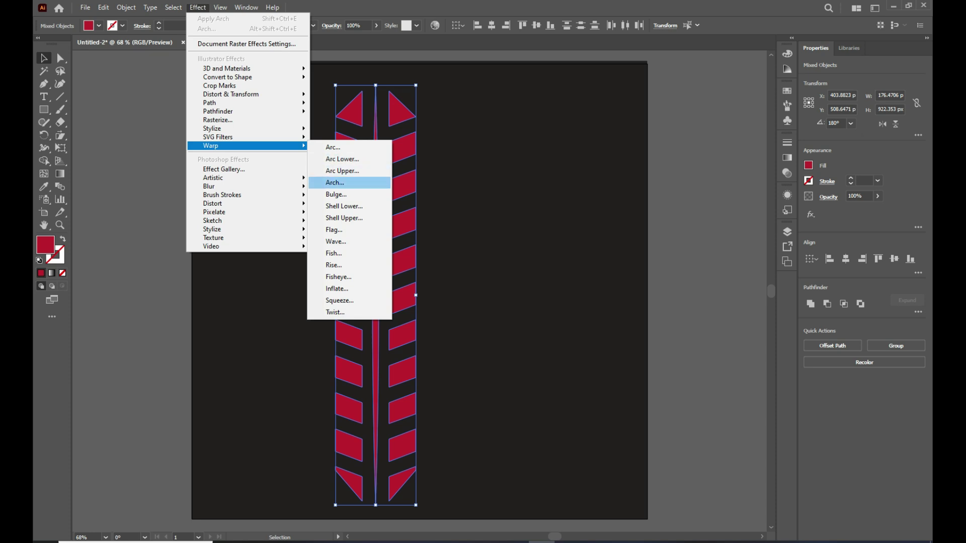
click(335, 182)
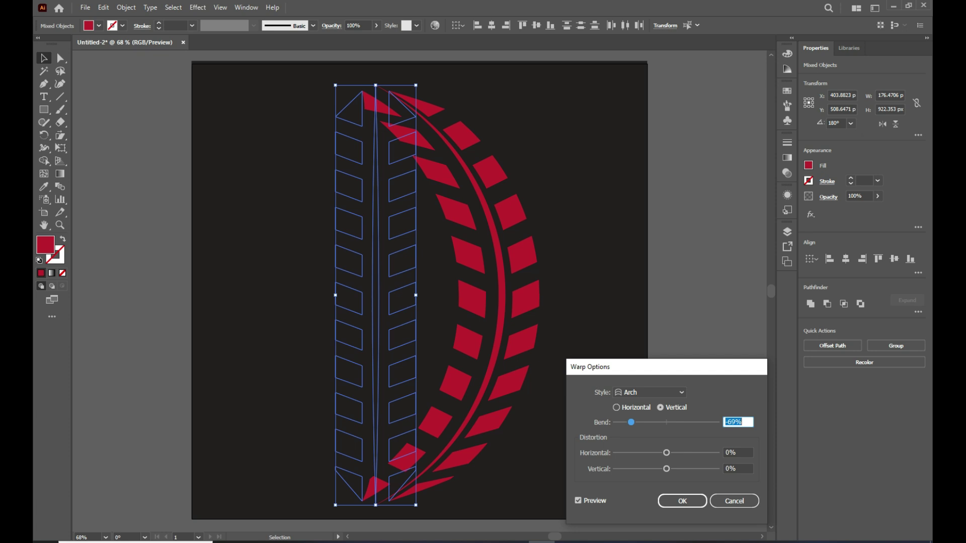
click(616, 407)
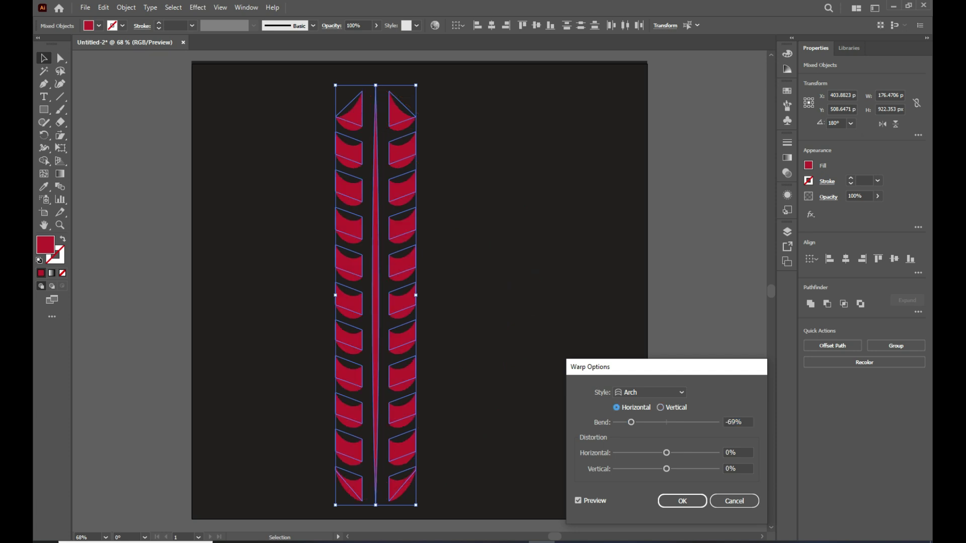
drag(631, 422, 684, 422)
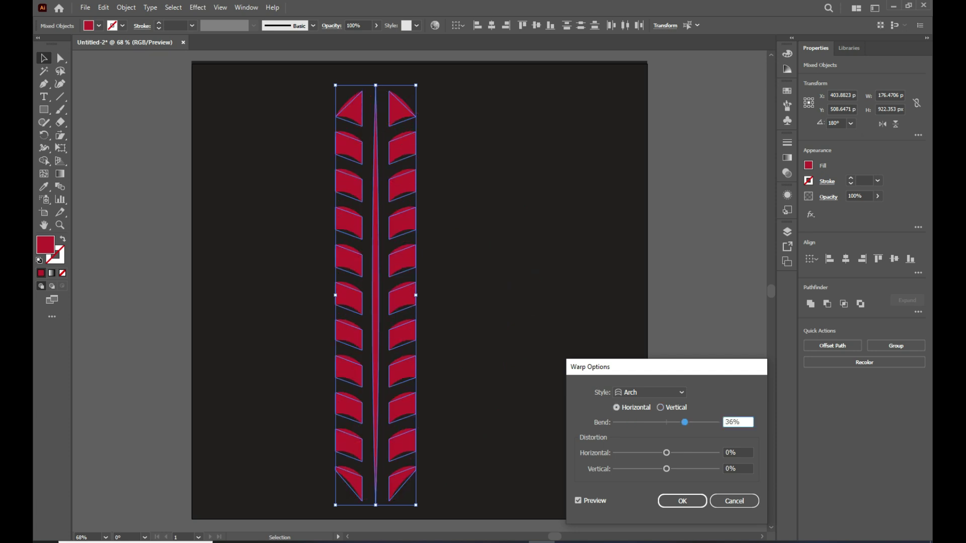
click(682, 500)
click(681, 501)
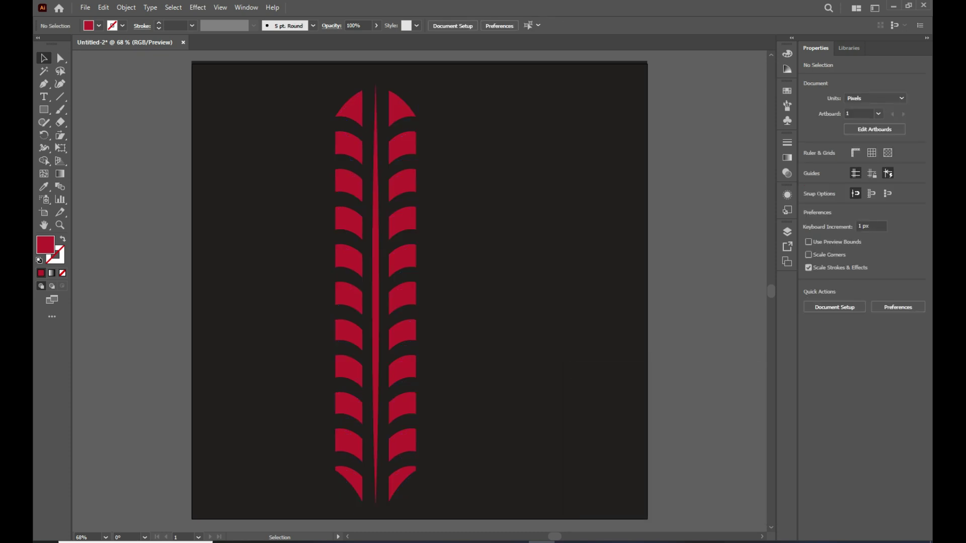
- Select the striped bars and centre shape together and expand the appearance of their Arch warp
click(403, 297)
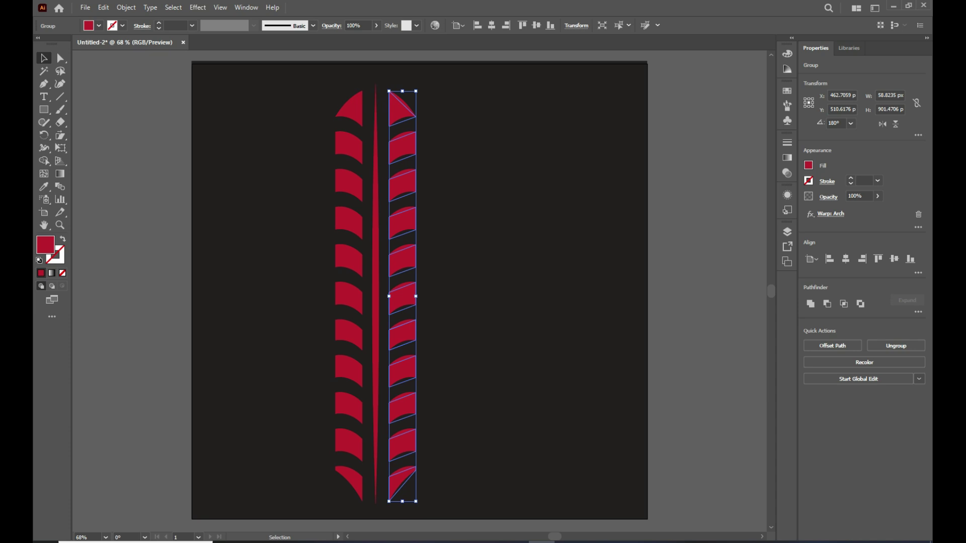
drag(295, 93, 470, 492)
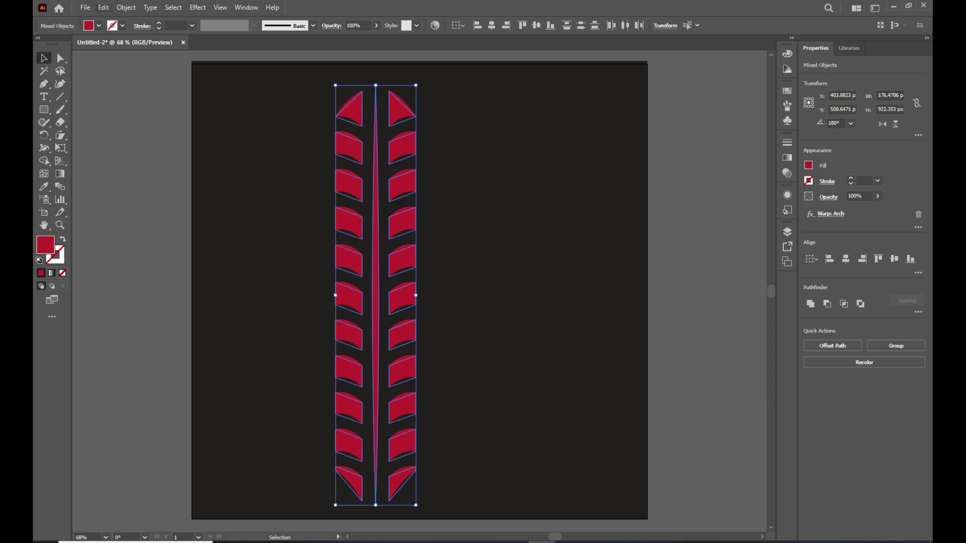
click(126, 7)
click(151, 156)
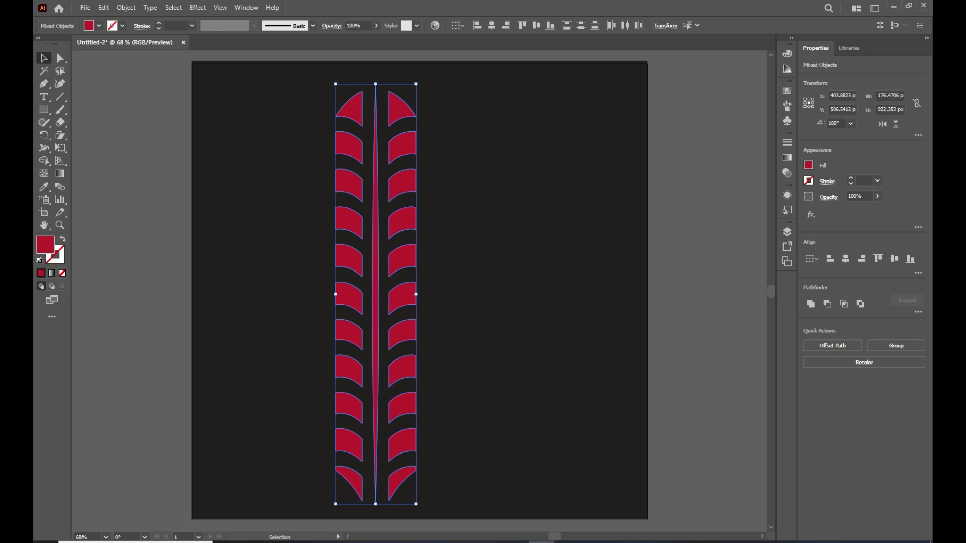
- Warp the whole tread with a vertical Arch at -84% bend so it curves to the right, and expand its appearance
click(198, 7)
mouse_move(216, 145)
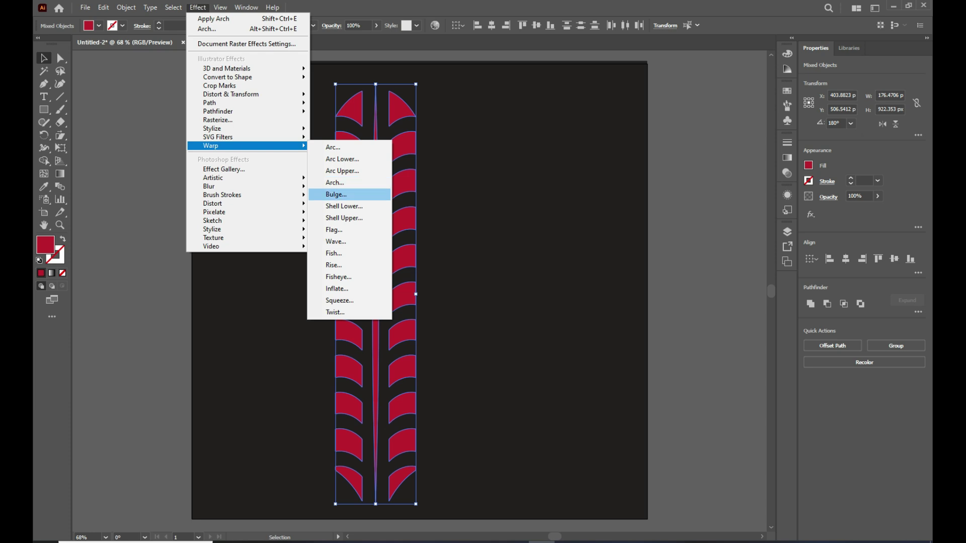
click(335, 182)
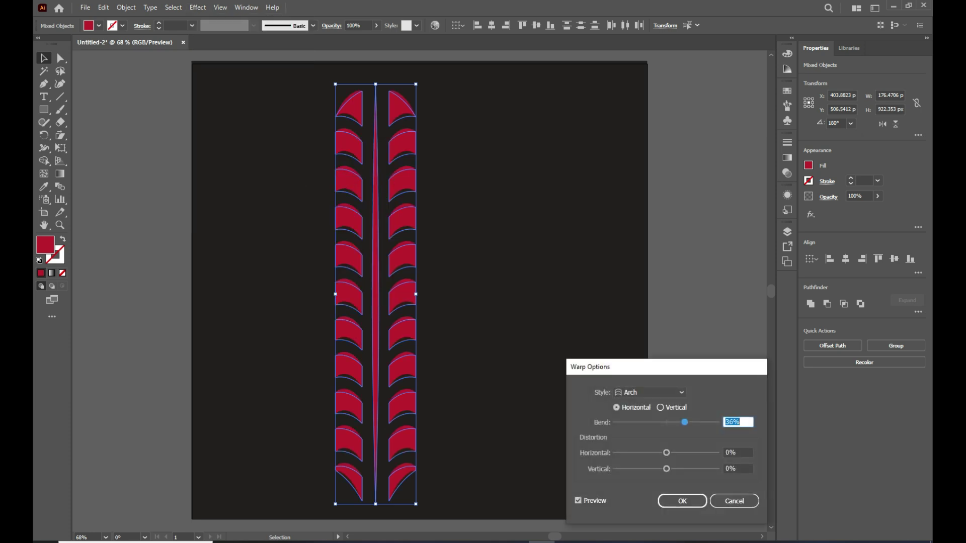
click(660, 407)
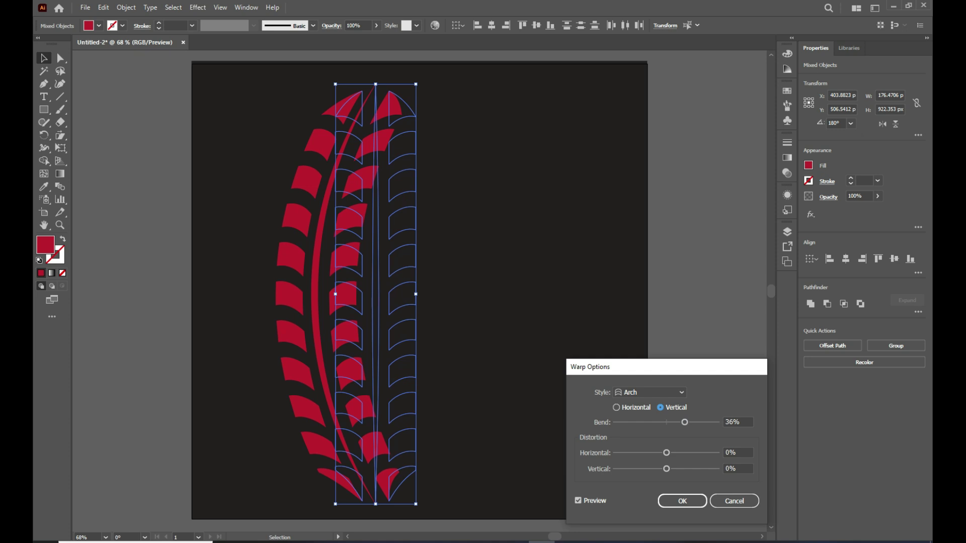
drag(684, 422, 628, 422)
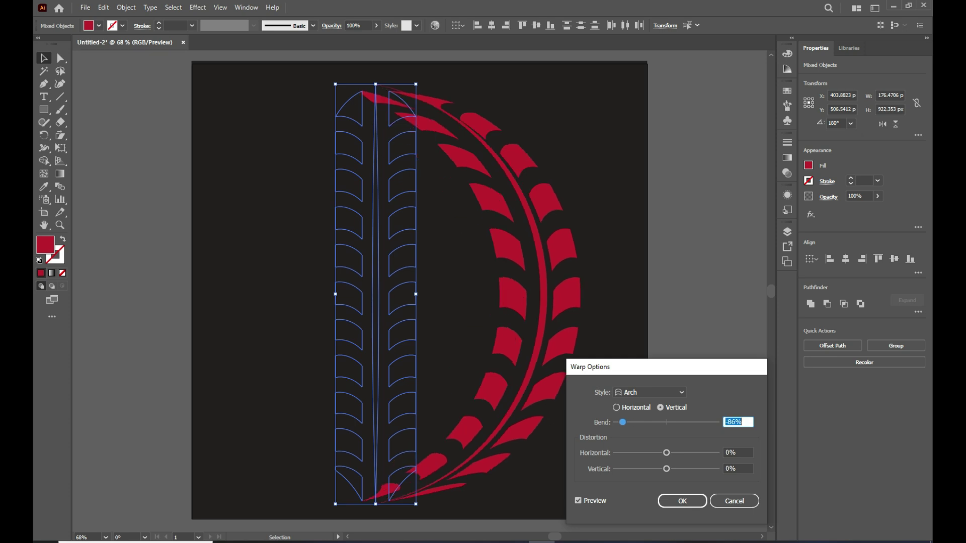
key(Up)
key(Up)
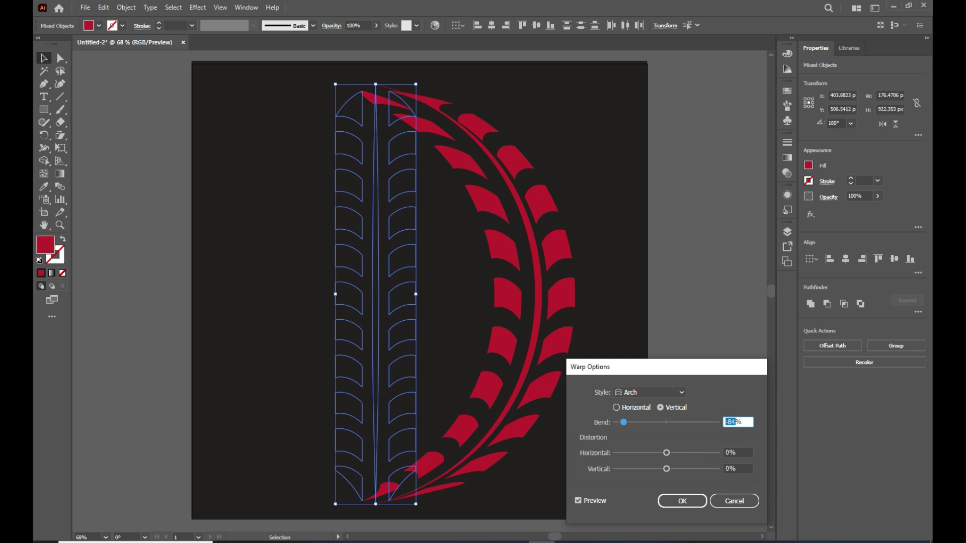
key(Return)
click(126, 7)
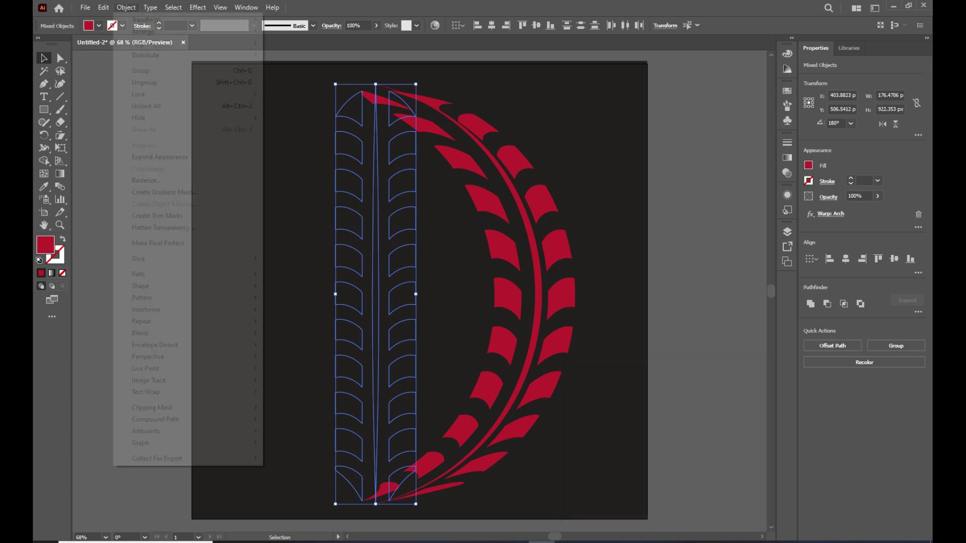
click(160, 157)
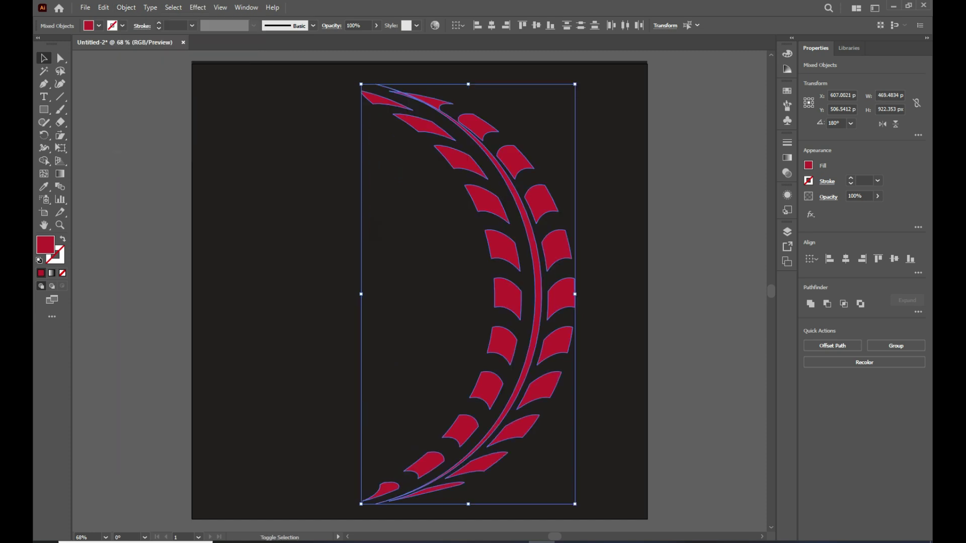
- Scale the curved tread down proportionally to roughly two thirds and move it to the vertical middle of the artboard
drag(360, 504, 433, 409)
drag(526, 248, 516, 314)
key(ctrl+shift+a)
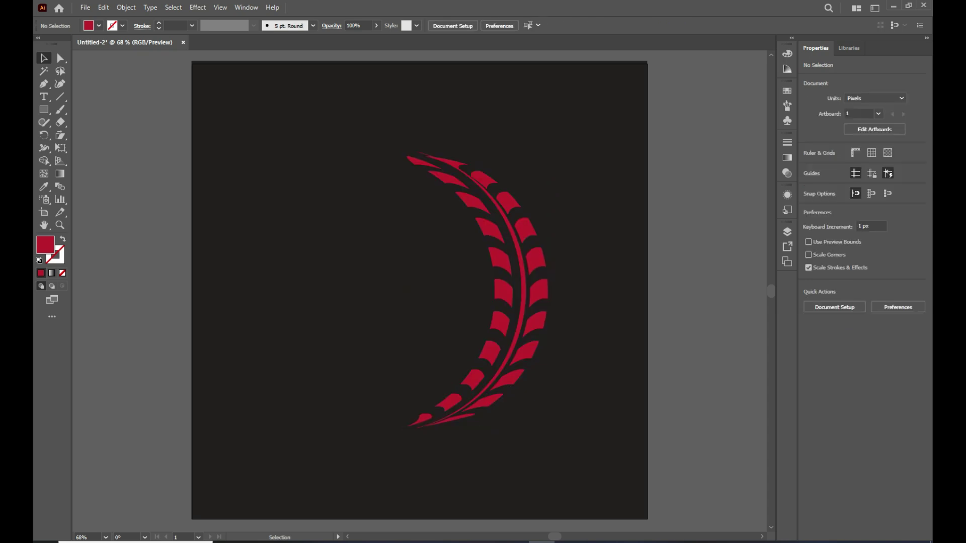
- Draw a red circle about 526 px in diameter with the Ellipse tool and move it left inside the curved tread
click(44, 109)
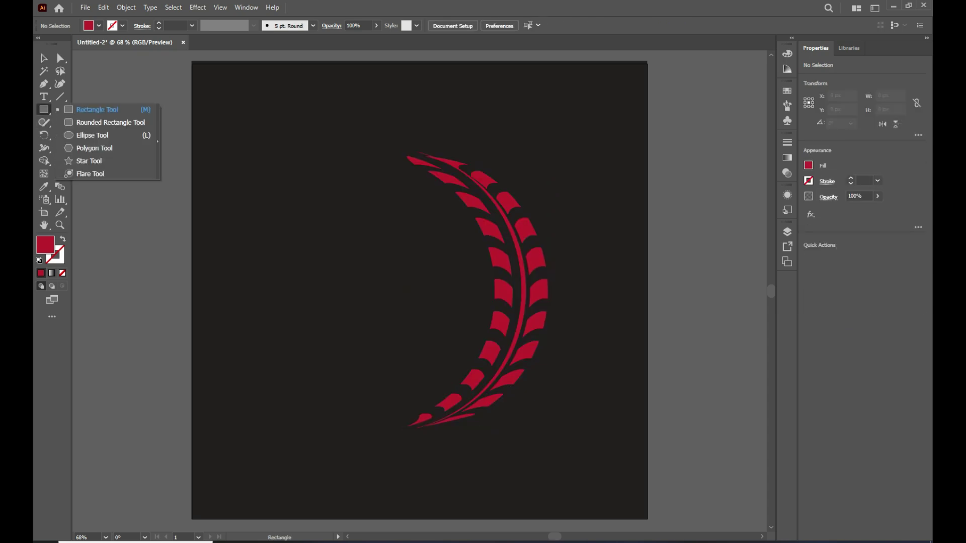
click(92, 135)
drag(284, 152, 412, 397)
key(v)
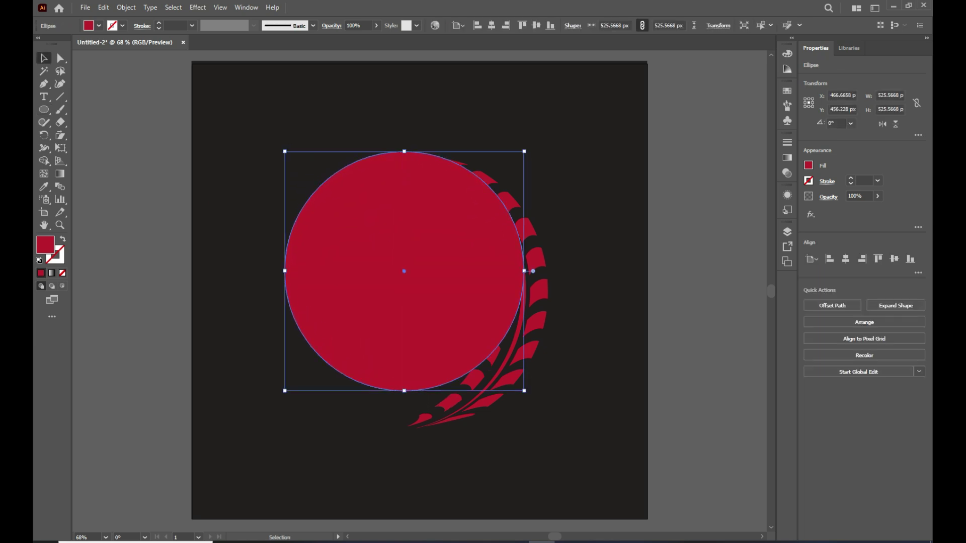
drag(412, 224, 369, 224)
- Stretch the circle downward and slightly to the right into an ellipse about 534 px wide and 608 px high, following the tread's inner curve
key(a)
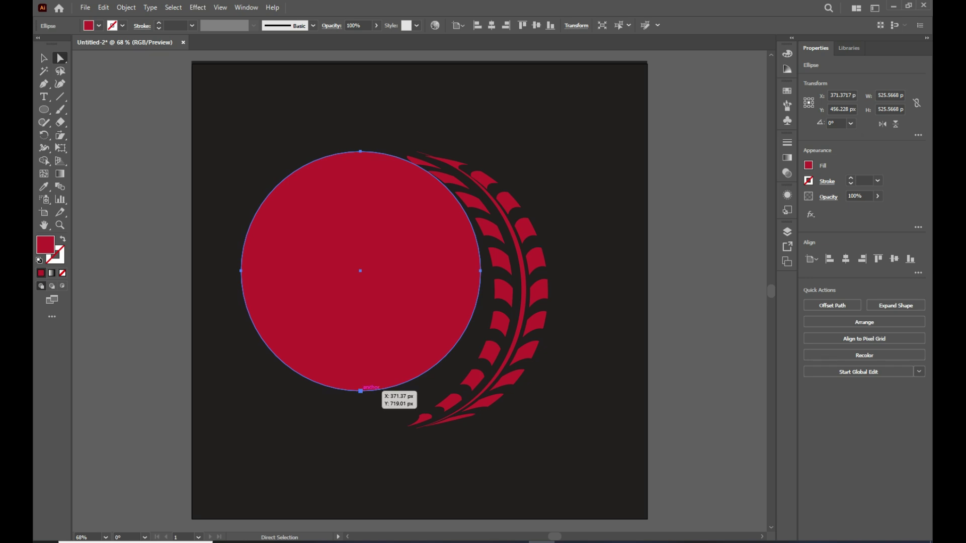
key(v)
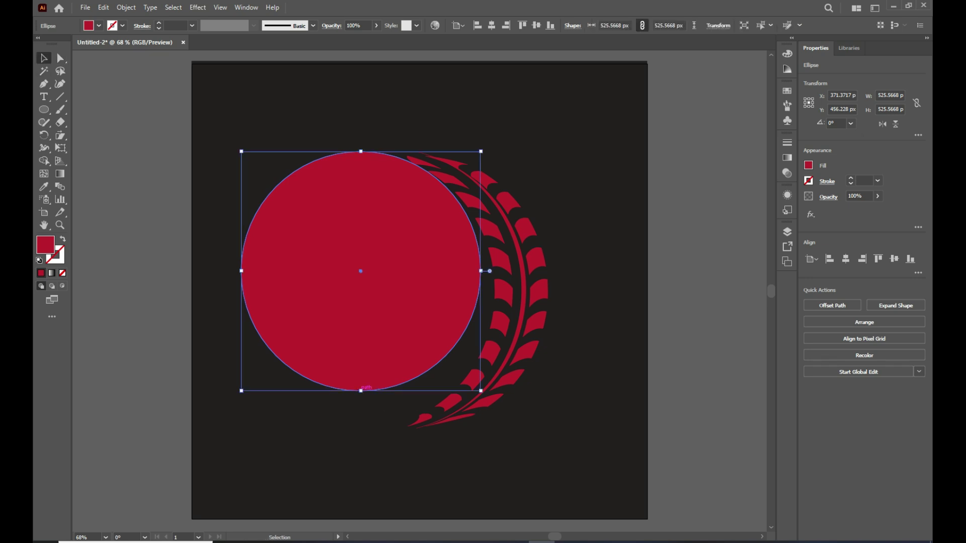
drag(361, 391, 361, 429)
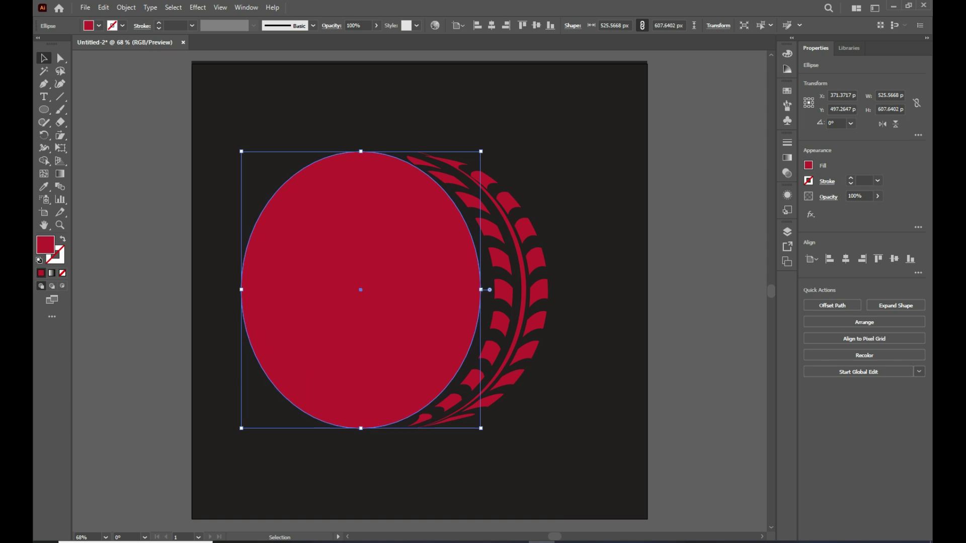
drag(481, 290, 485, 290)
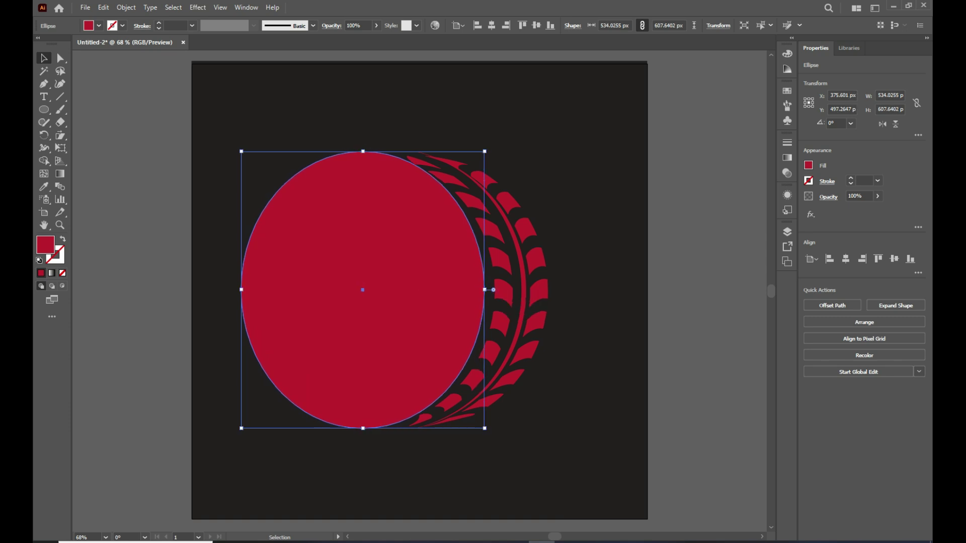
- Reduce the ellipse's height to about 598 px from its upper edge and nudge it up 5 px to line up with the tread
drag(363, 151, 363, 155)
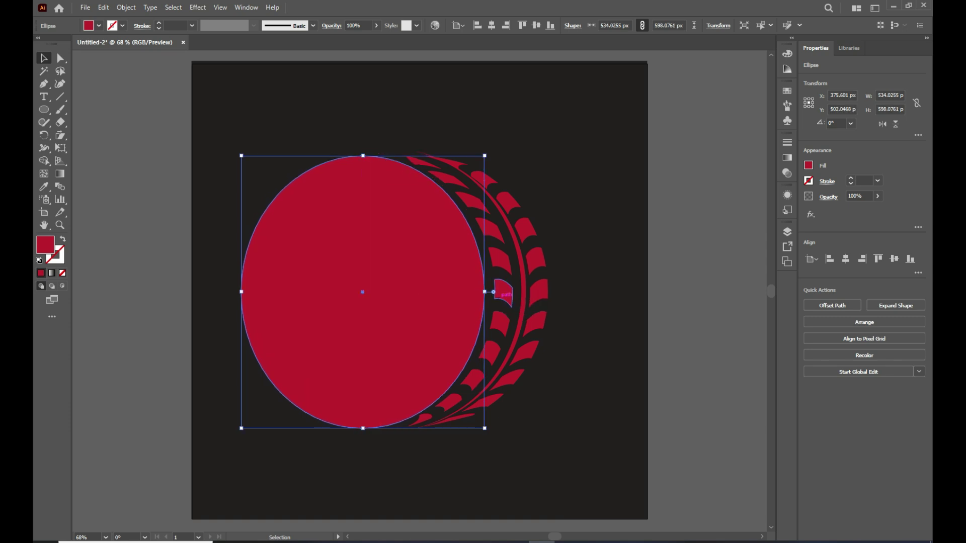
key(Up)
key(Up)
key(Up)
key(Up)
key(Up)
key(ctrl+shift+a)
- Duplicate the ellipse slightly to the left, shrink the copy to about 509 by 570 px and nudge it up
click(362, 290)
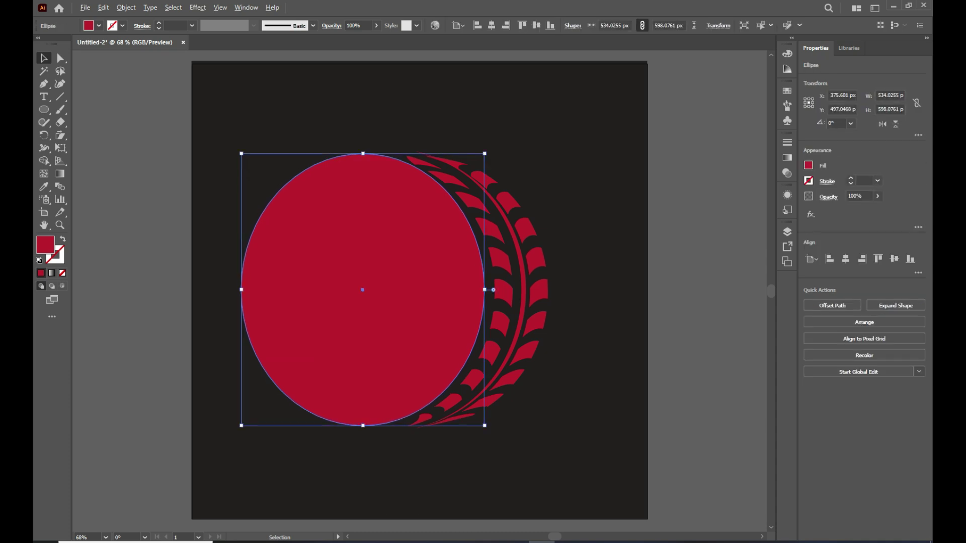
drag(341, 256, 319, 254)
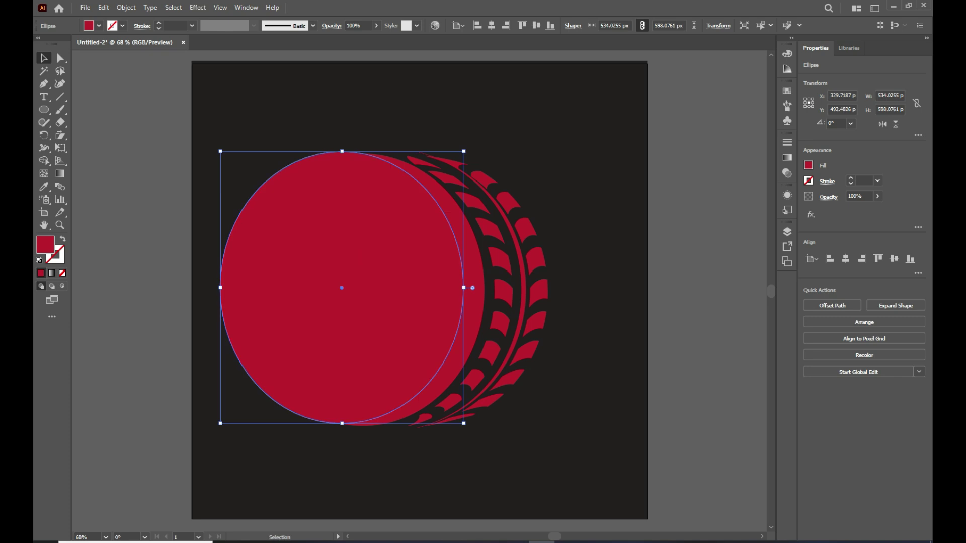
drag(221, 150, 231, 164)
key(Up)
key(Up)
key(Up)
key(Up)
key(Up)
key(Up)
key(Up)
key(Up)
key(Up)
key(Up)
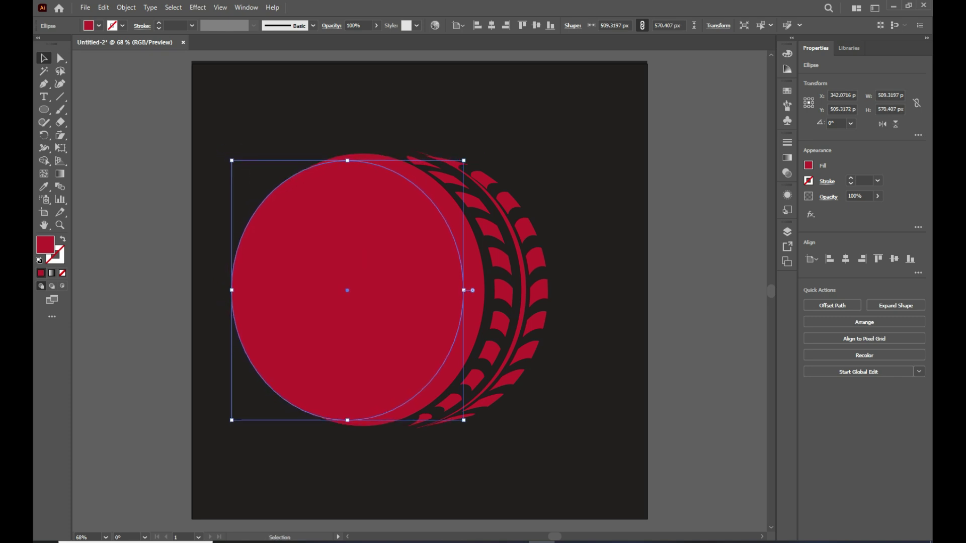
- Shrink the copied ellipse to about 498 by 557 px and nudge it right, vertically centred on the larger ellipse
drag(231, 291, 237, 289)
key(Right)
key(Right)
key(Right)
key(Right)
key(Right)
key(Right)
key(Right)
key(Right)
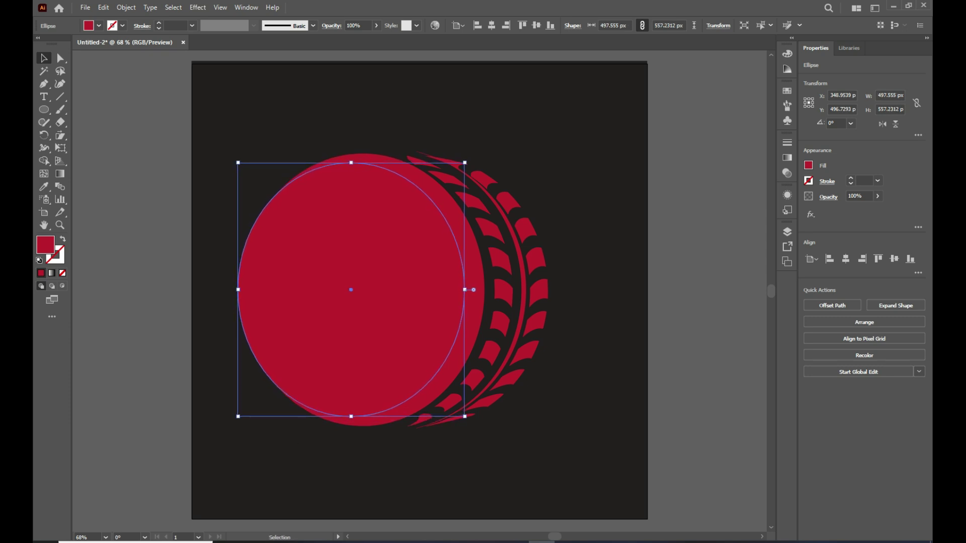
key(Up)
- Subtract the smaller ellipse from the larger one to form a crescent, and nudge the crescent down 3 px
drag(299, 116, 340, 176)
click(827, 304)
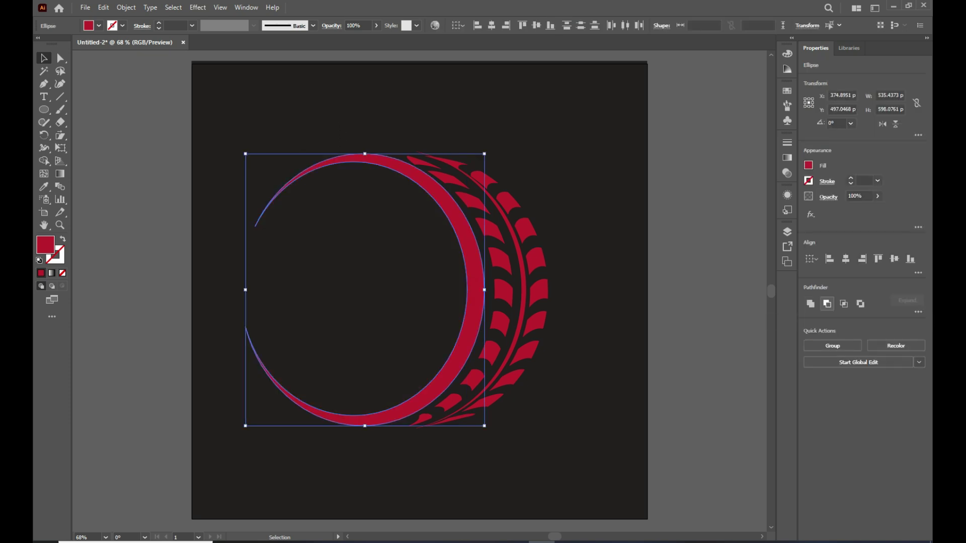
key(ctrl+shift+a)
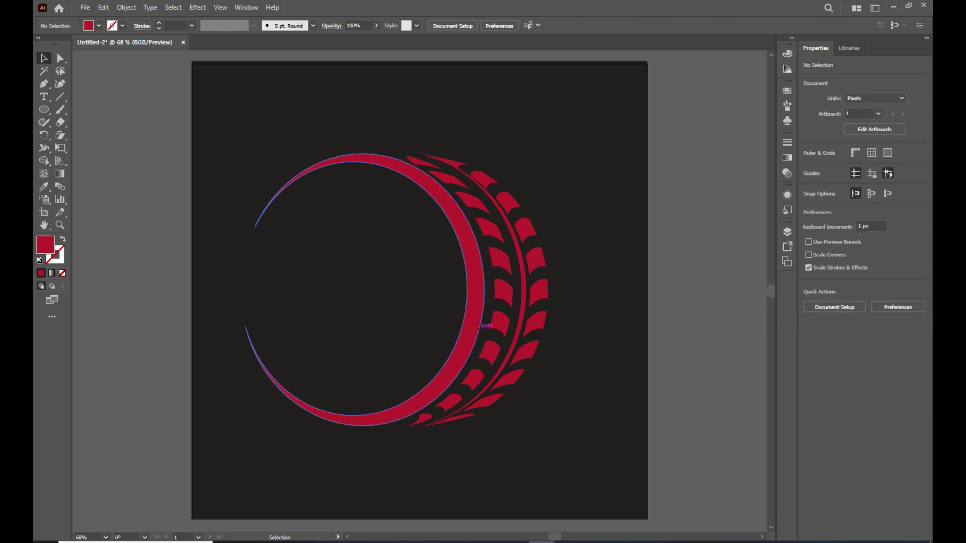
click(479, 322)
key(Down)
key(Down)
key(Down)
key(Down)
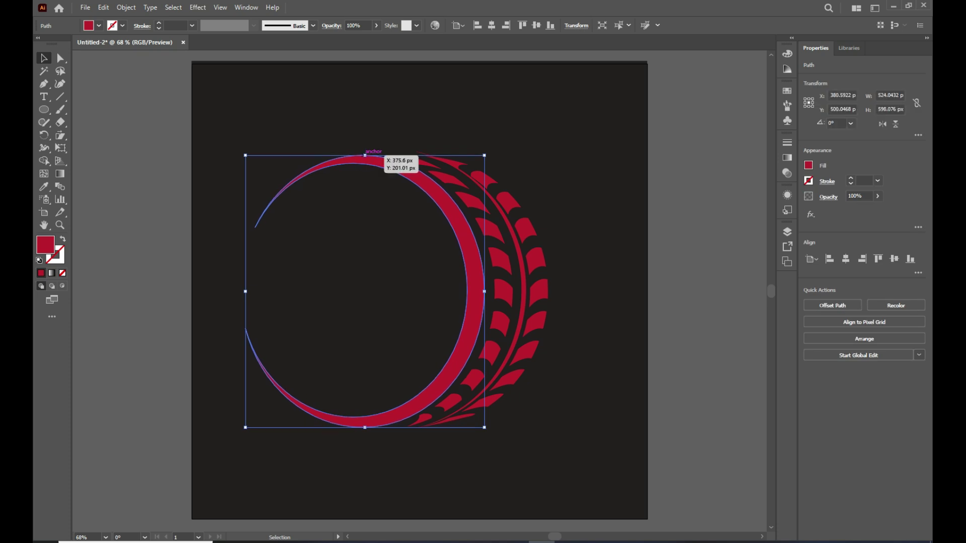
key(ctrl+shift+a)
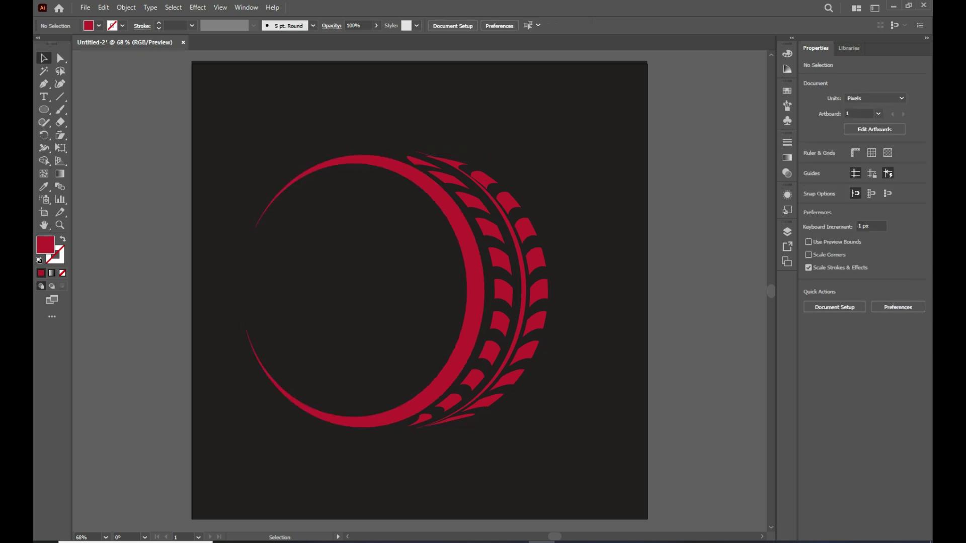
- Create a copy of the crescent reflected across the vertical axis and scale it down to about 460 by 525 px
click(474, 291)
right_click(477, 226)
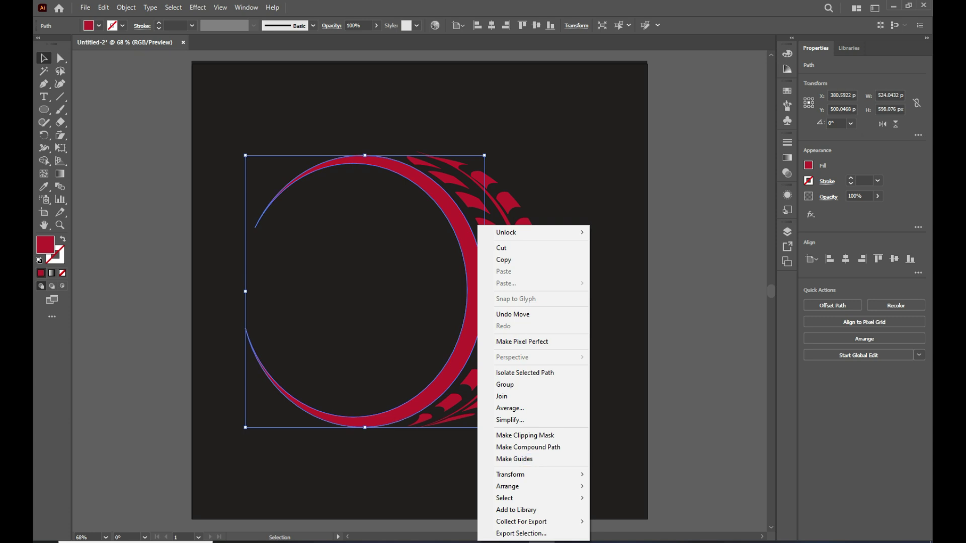
mouse_move(529, 475)
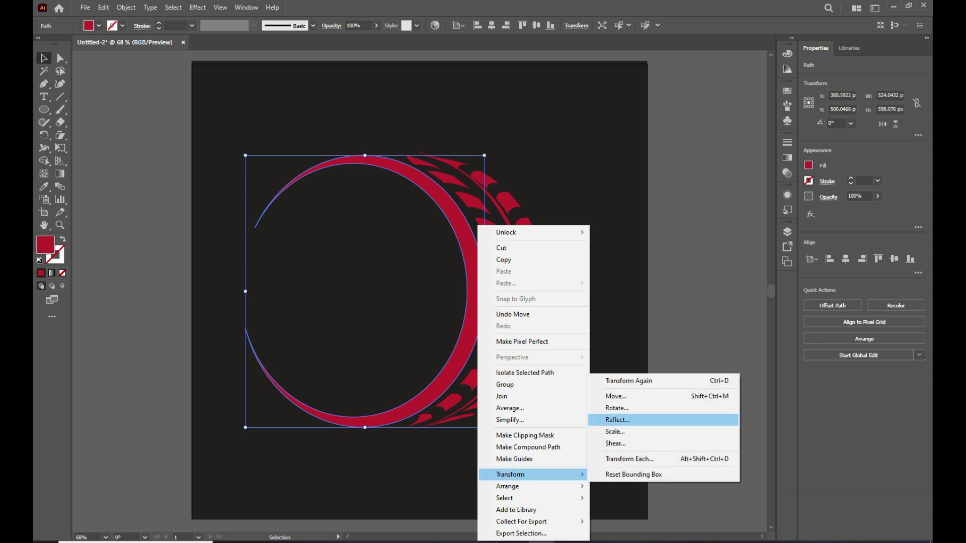
click(617, 420)
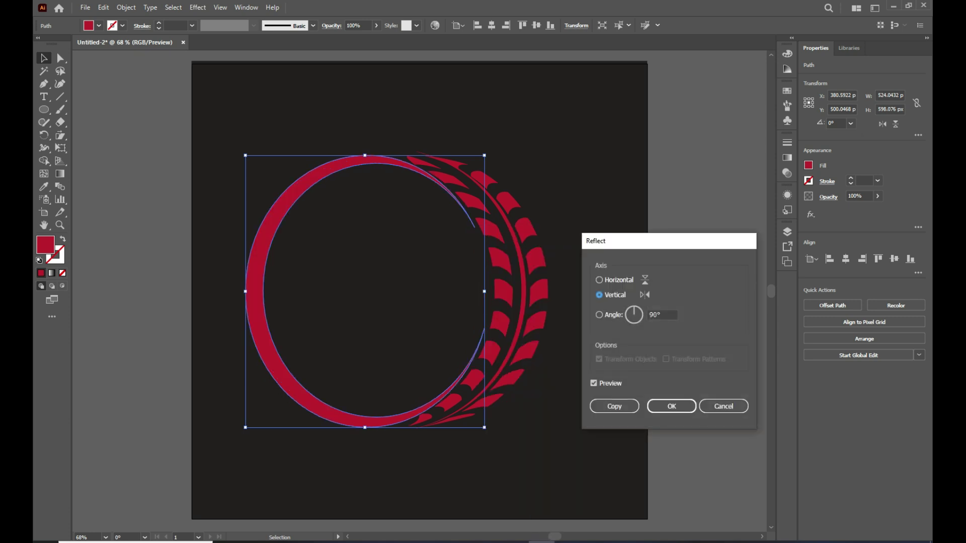
click(614, 406)
drag(485, 427, 451, 418)
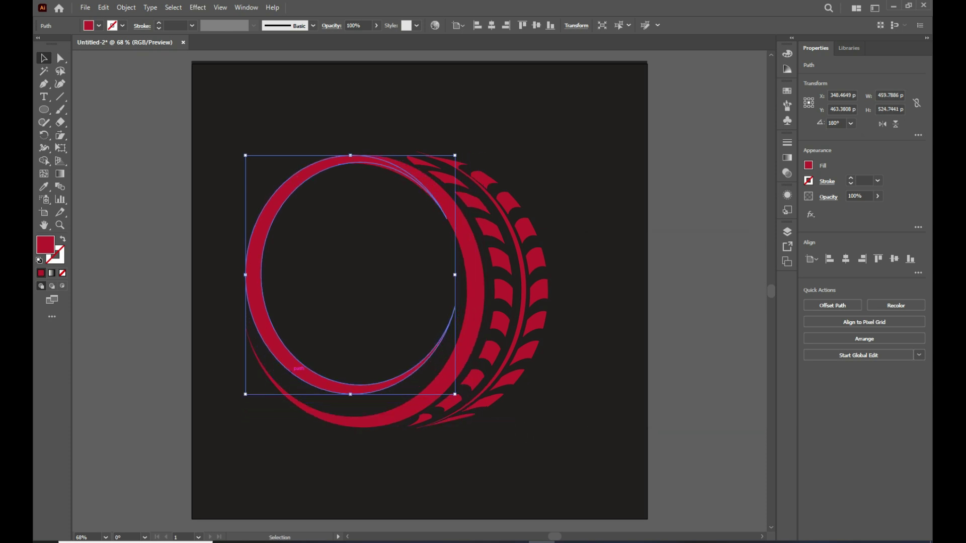
- Move the mirrored crescent down until it is vertically centred inside the larger crescent
drag(308, 369, 308, 381)
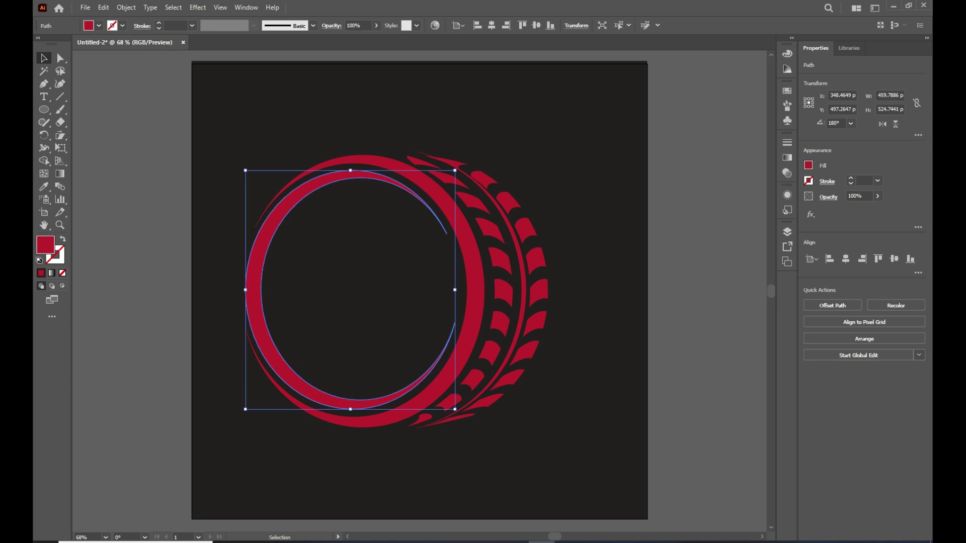
key(Down)
key(Down)
key(Down)
click(308, 381)
click(308, 391)
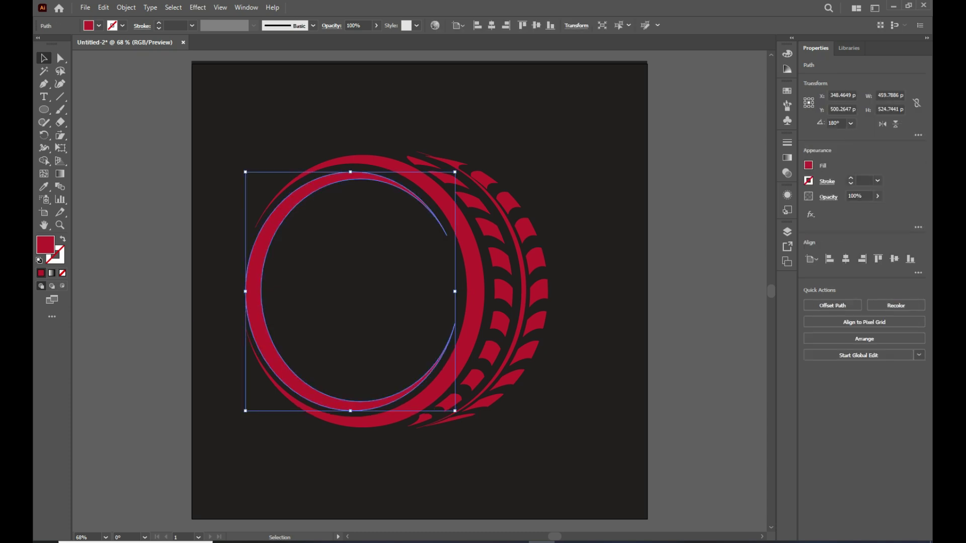
- Fill the inner crescent with white and sample that white onto the outer crescent
click(808, 165)
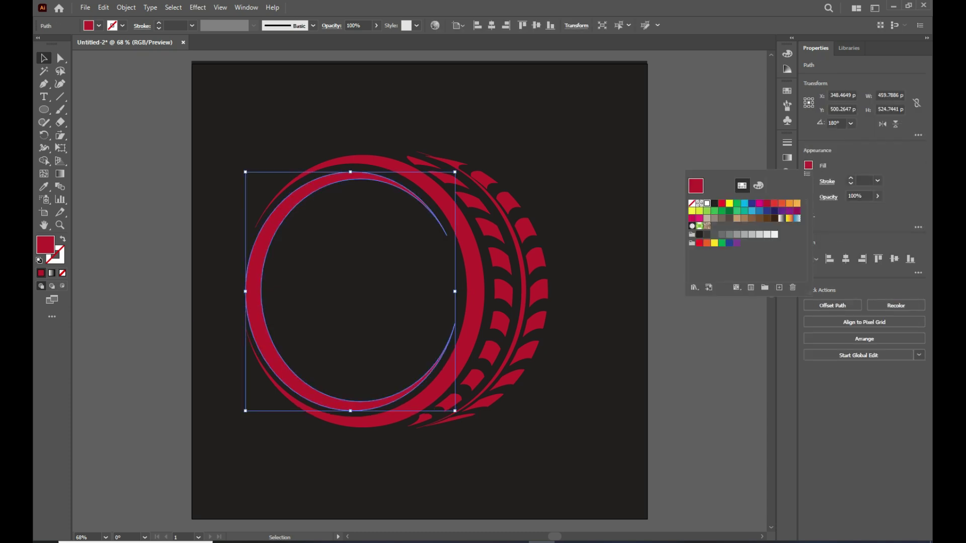
click(706, 203)
click(453, 373)
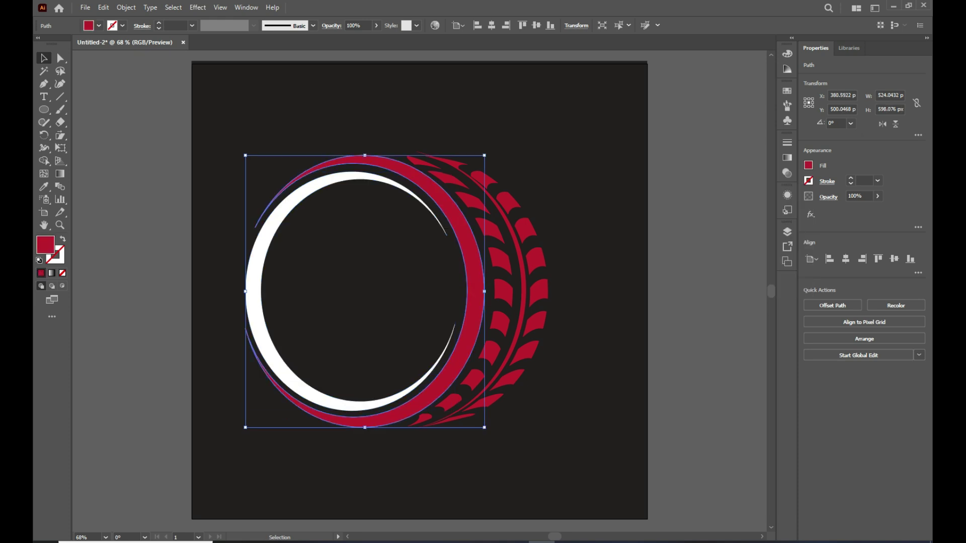
key(i)
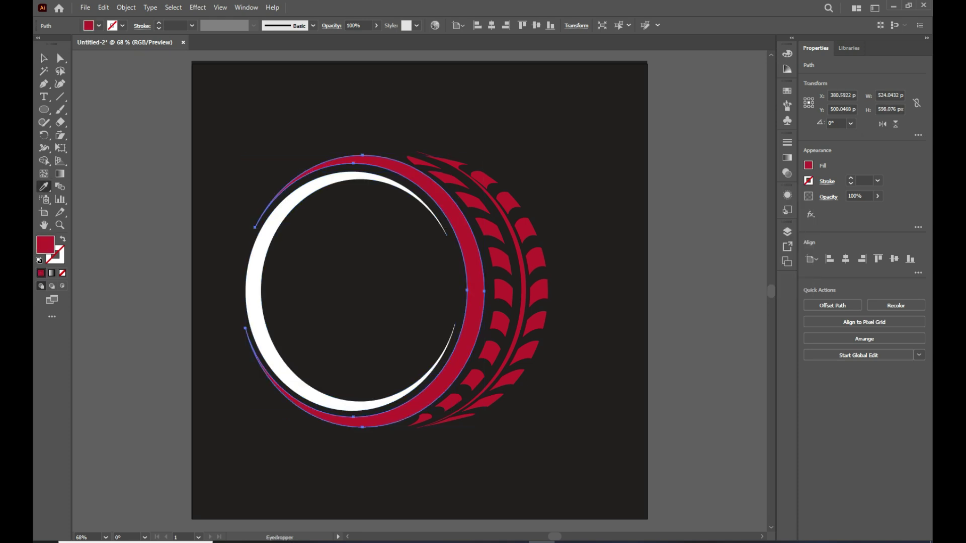
click(272, 226)
click(44, 58)
click(221, 166)
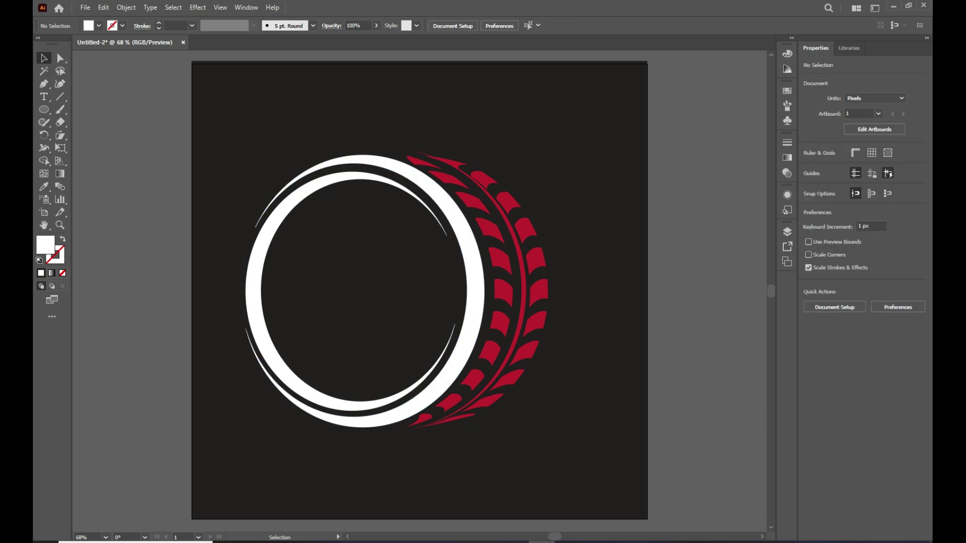
- Recolour the inner crescent by sampling the dark red of the tread with the Eyedropper
click(272, 226)
key(i)
click(505, 259)
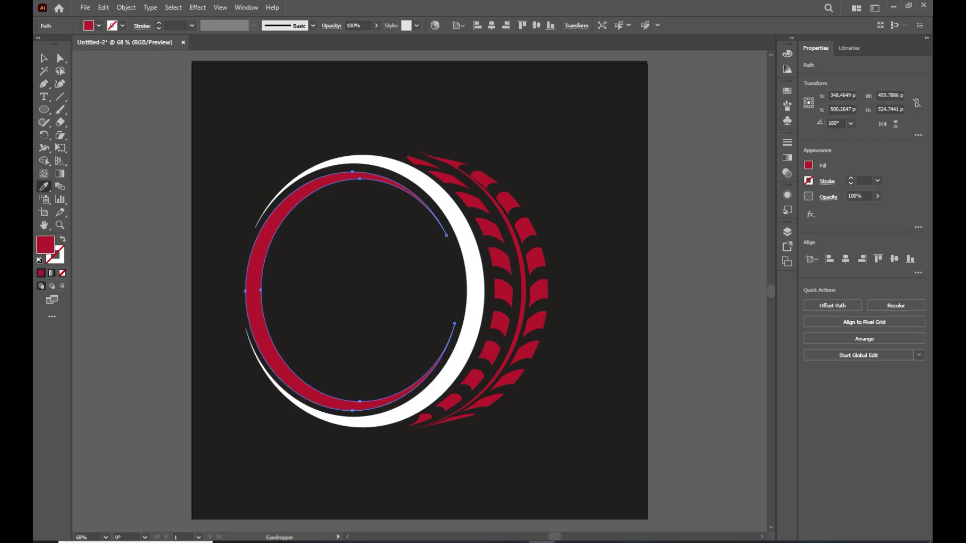
key(v)
key(ctrl+shift+a)
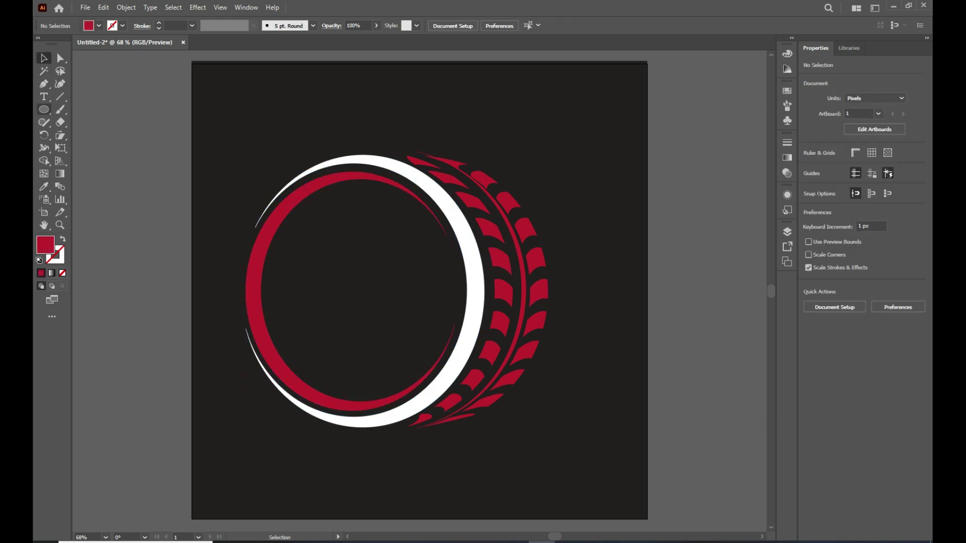
- Select both crescents and the tread together and move the whole tyre to the right on the artboard
drag(309, 199, 541, 441)
drag(499, 348, 549, 348)
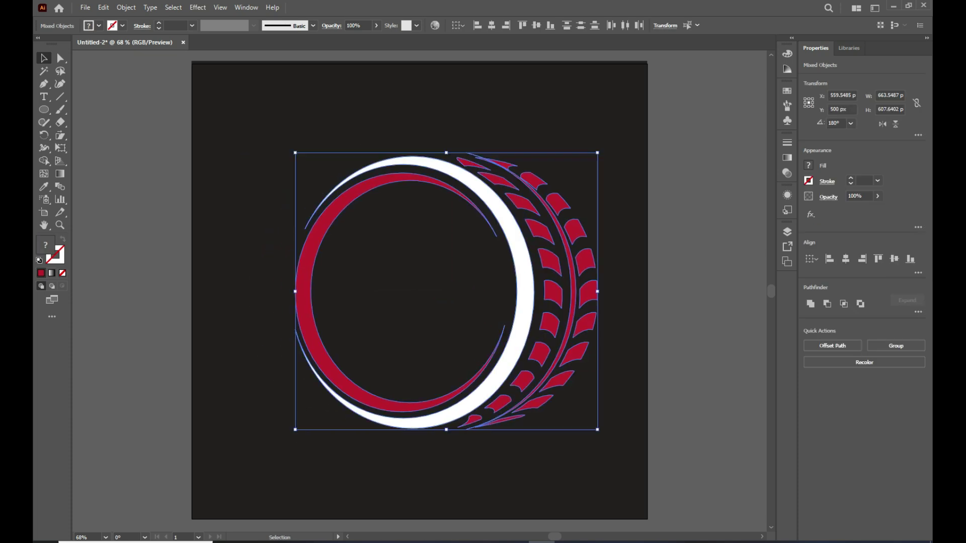
key(ctrl+shift+a)
- Draw a red rectangle across the left part of the crescents and extend it downward to about 739 by 366 px
drag(44, 109, 97, 106)
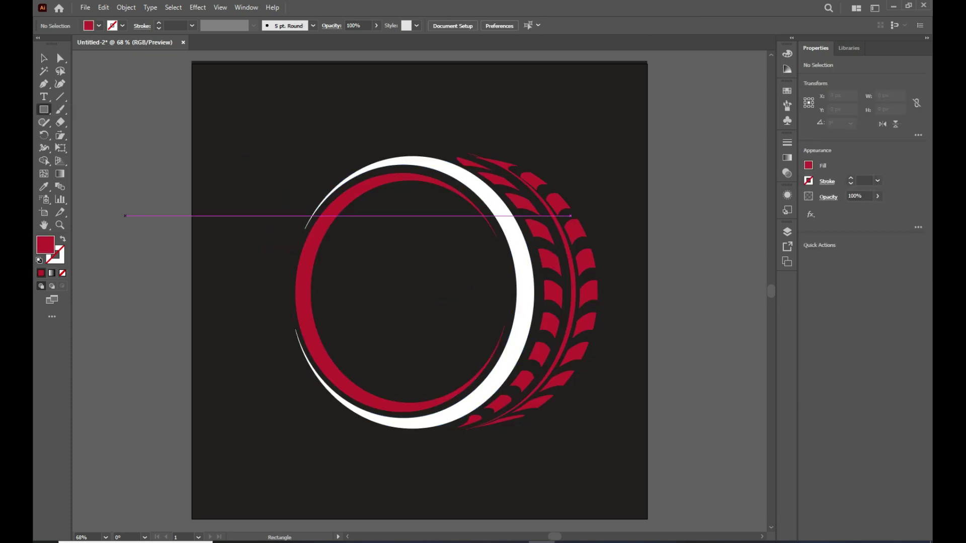
drag(112, 201, 448, 355)
key(v)
key(ctrl+shift+a)
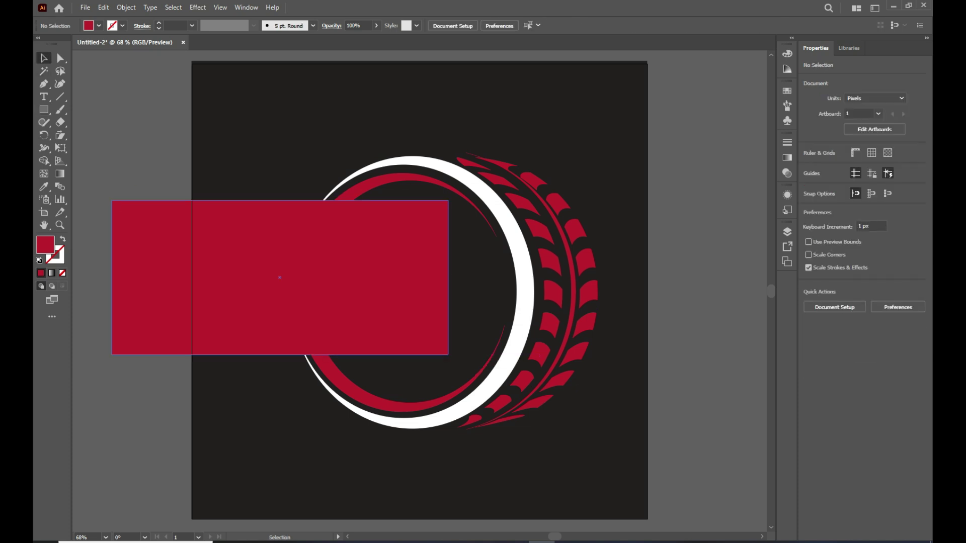
click(282, 332)
drag(280, 354, 284, 367)
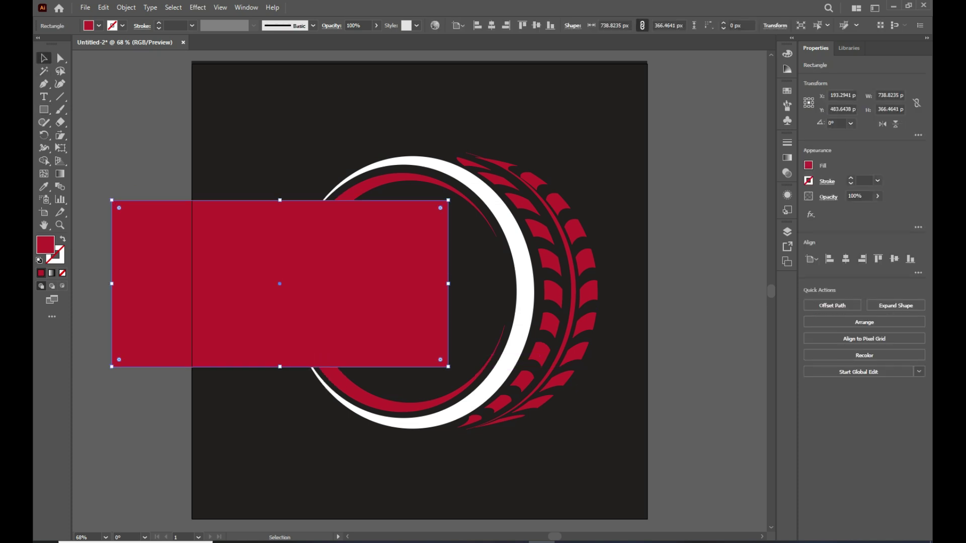
click(246, 158)
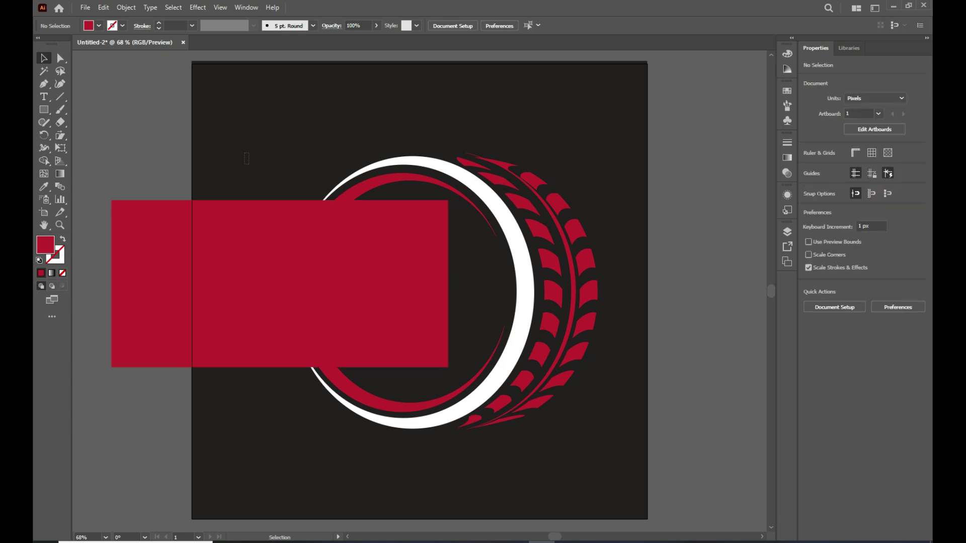
- Cut the rectangle and the crescent parts it covers away with the Shape Builder, including the leftover tip of the white crescent
drag(355, 389, 355, 389)
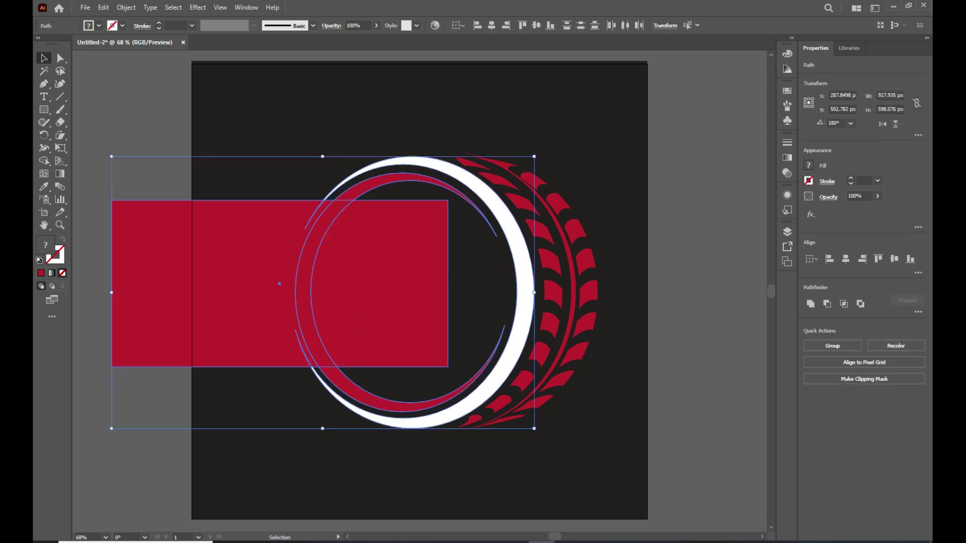
click(44, 160)
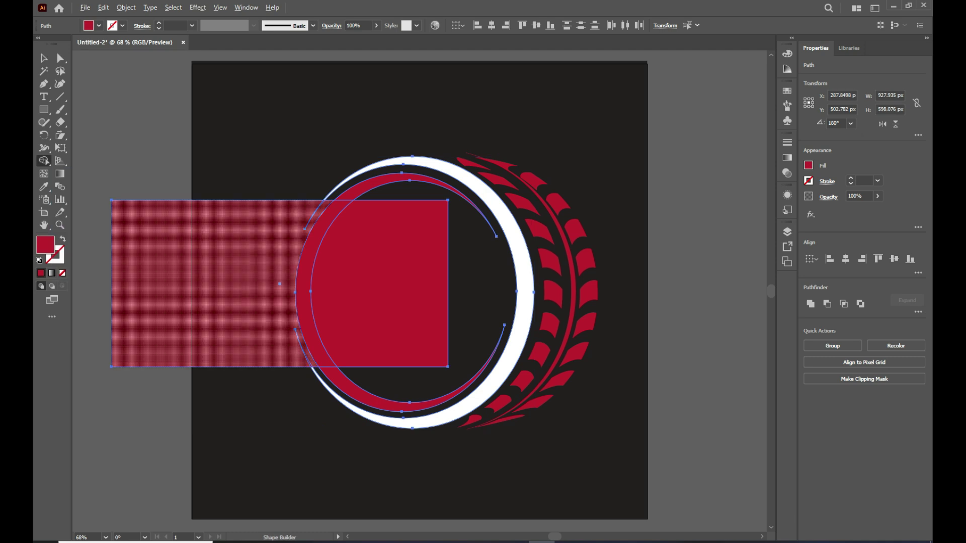
drag(279, 283, 326, 284)
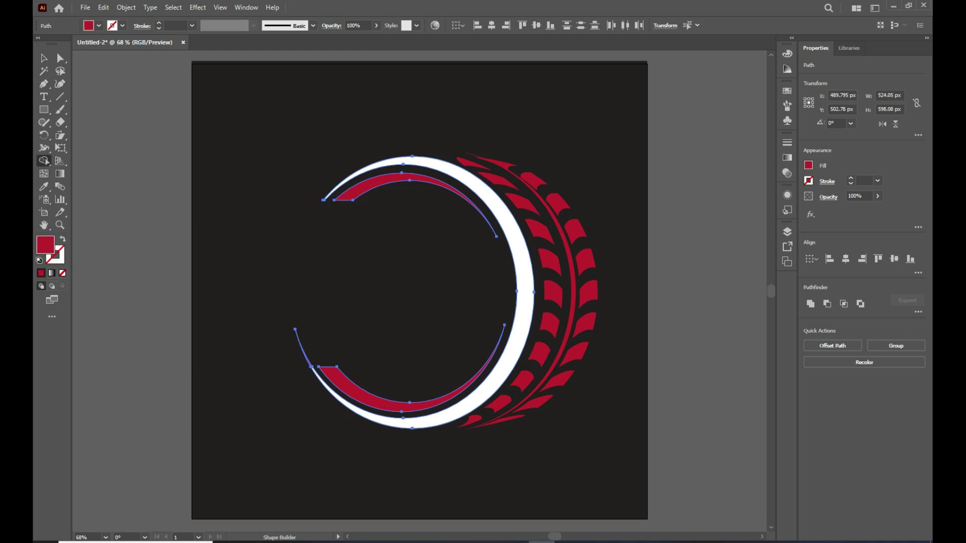
alt+click(304, 350)
click(44, 58)
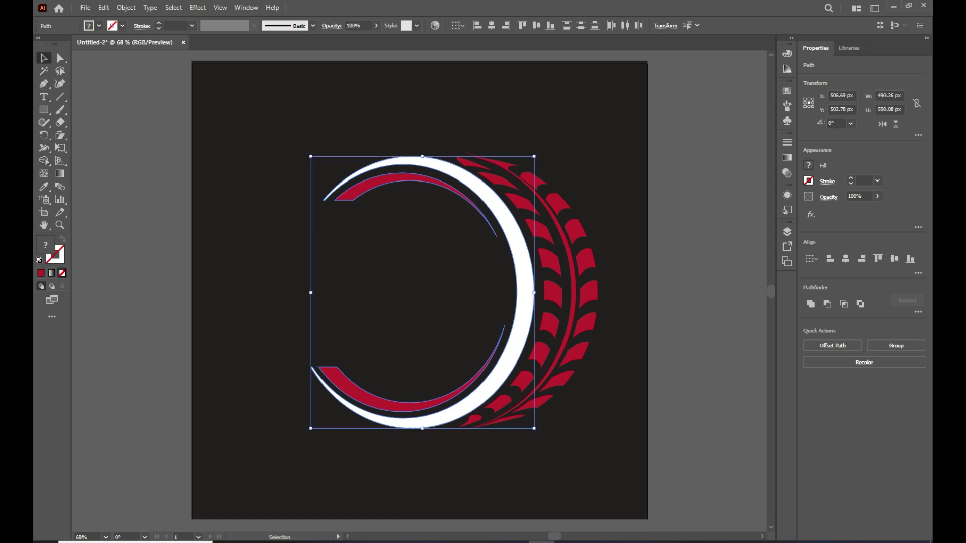
- Scale the whole tyre down to about 512 by 494 px and move it down toward the artboard's vertical middle
drag(271, 112, 545, 391)
drag(480, 283, 548, 317)
key(ctrl+shift+a)
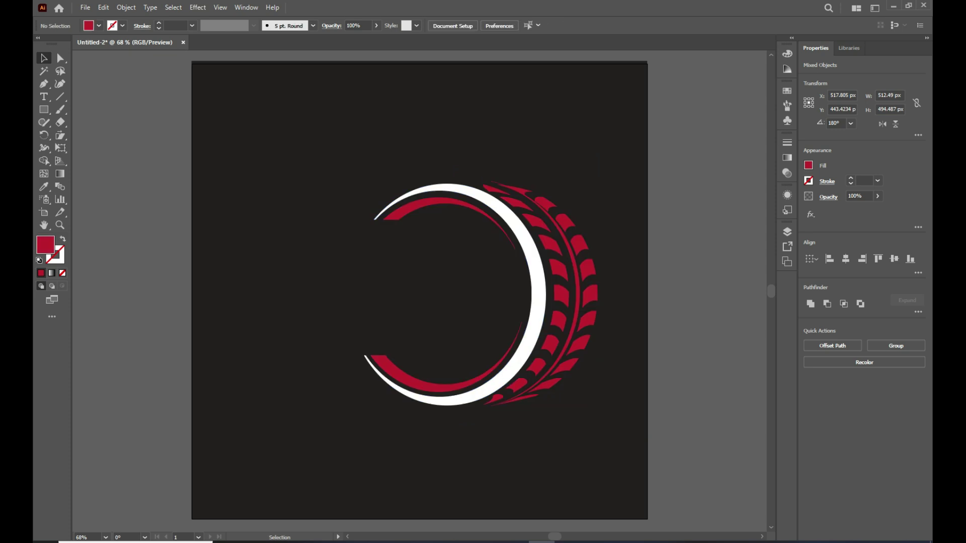
- Add the text "Tires" to the left of the tyre, fill it white and enlarge it to about 217 pt
key(ctrl+0)
key(t)
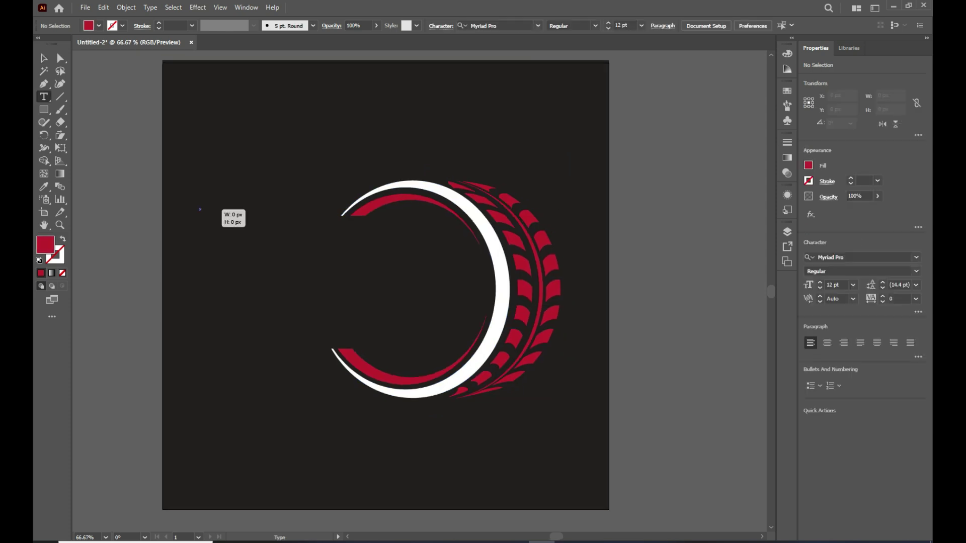
click(200, 208)
key(BackSpace)
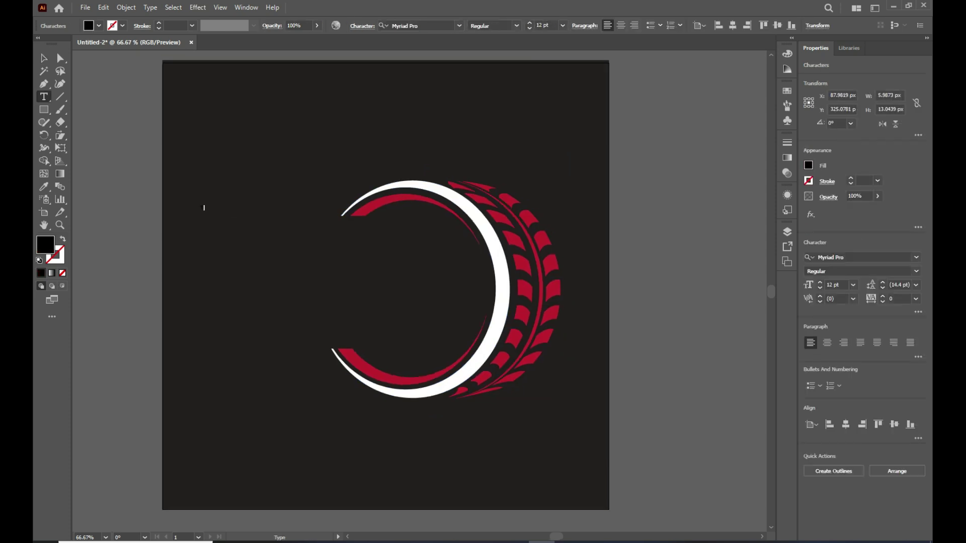
click(44, 58)
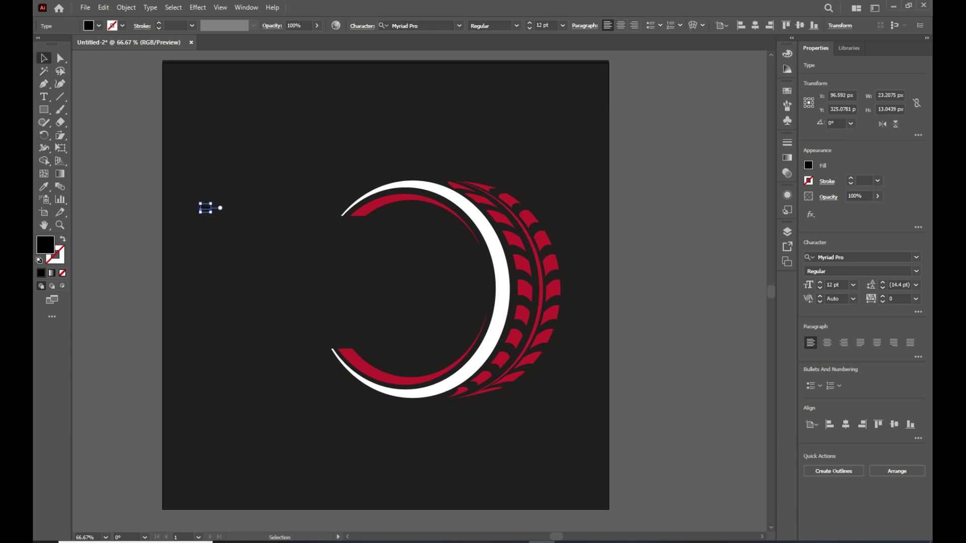
click(808, 165)
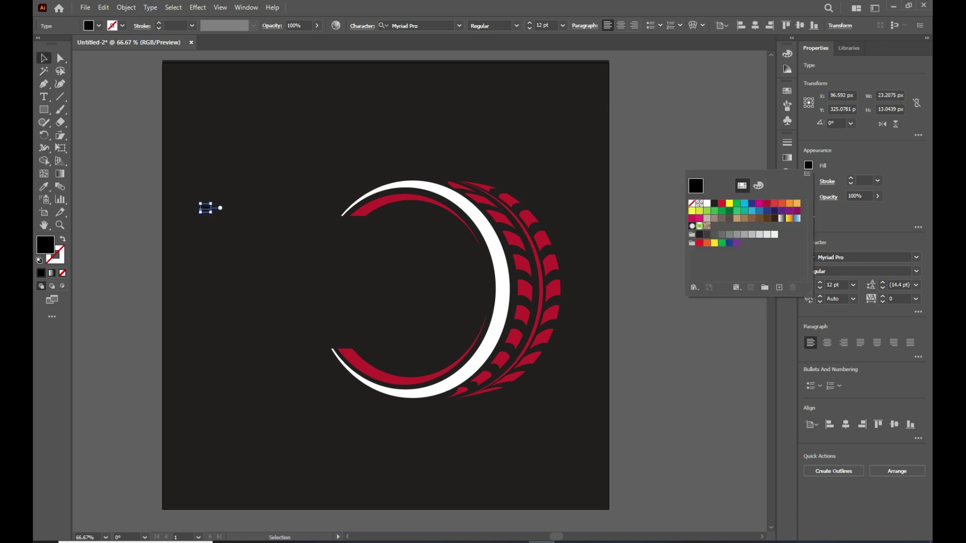
click(707, 203)
click(44, 58)
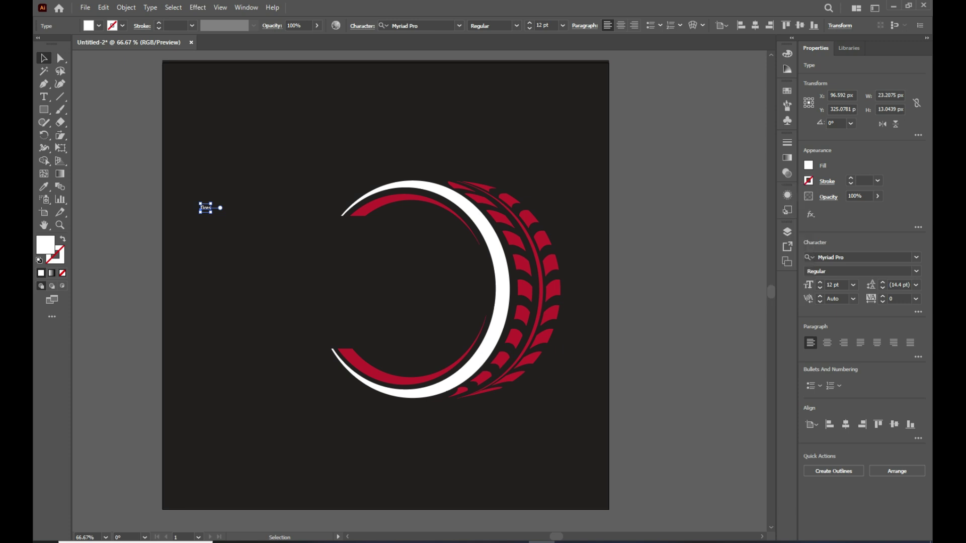
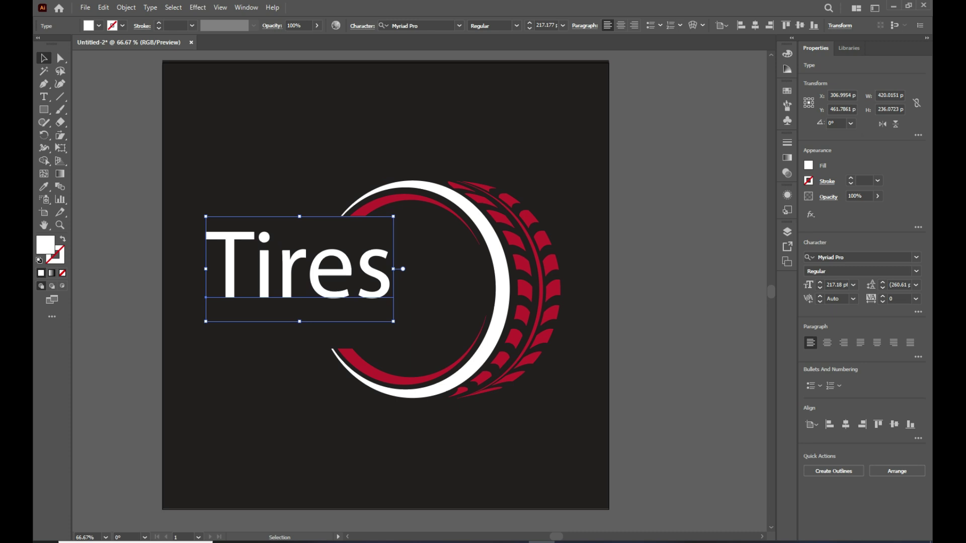
- Change the case of the Tires text to uppercase
click(150, 8)
mouse_move(221, 173)
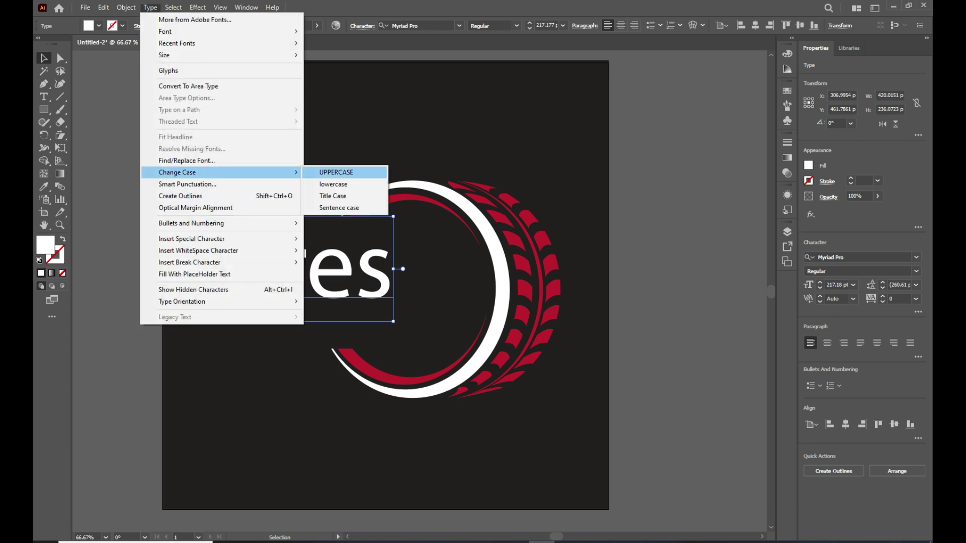
click(336, 172)
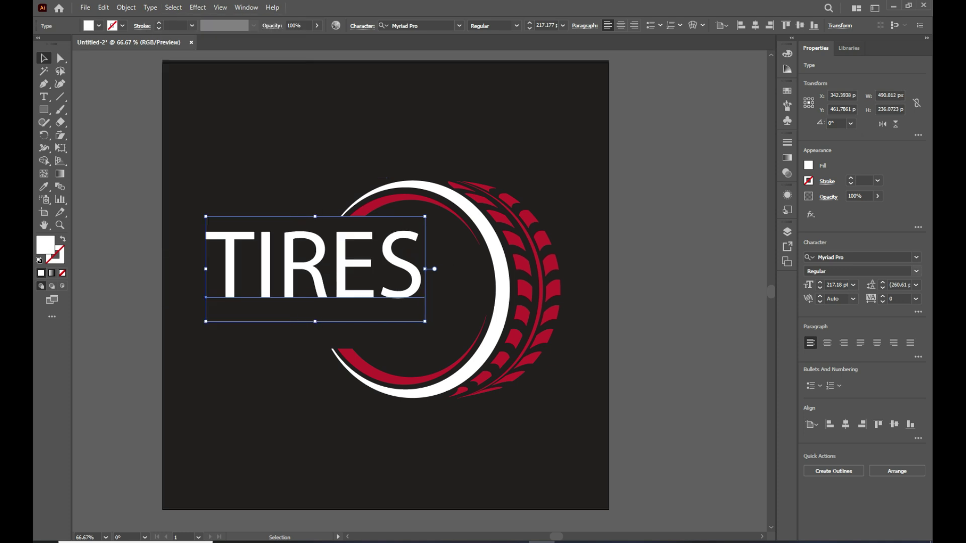
- Browse the available fonts for the TIRES text and set it to Avega Italic
click(915, 257)
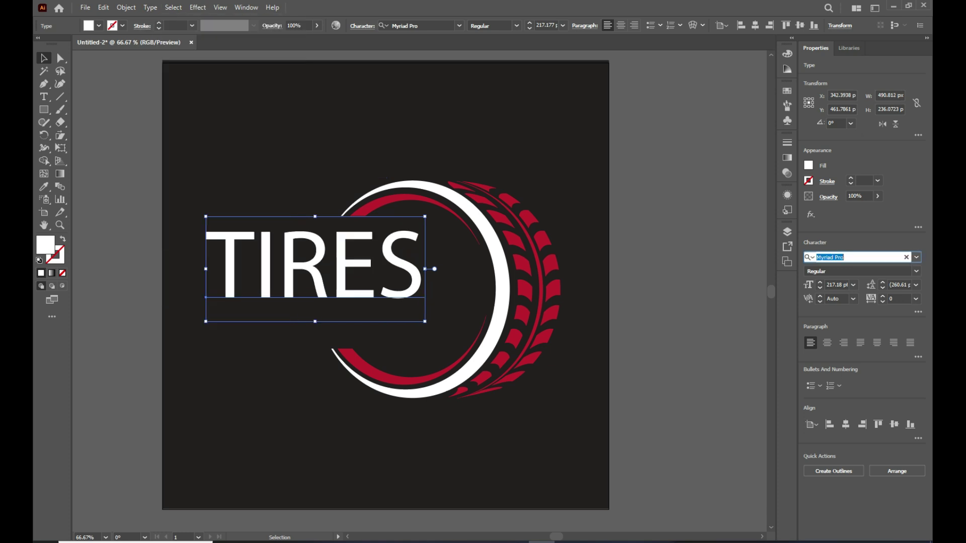
click(917, 257)
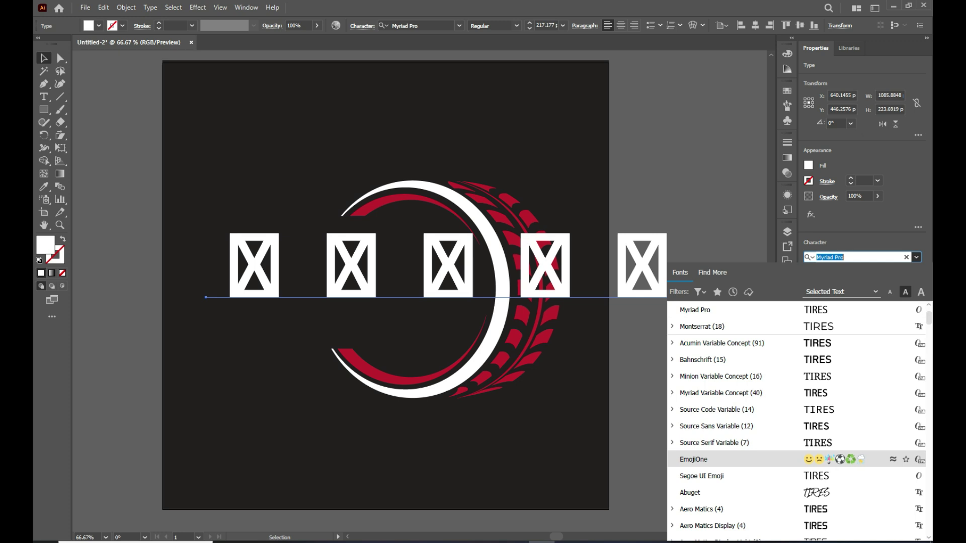
scroll(800, 459, down, 3)
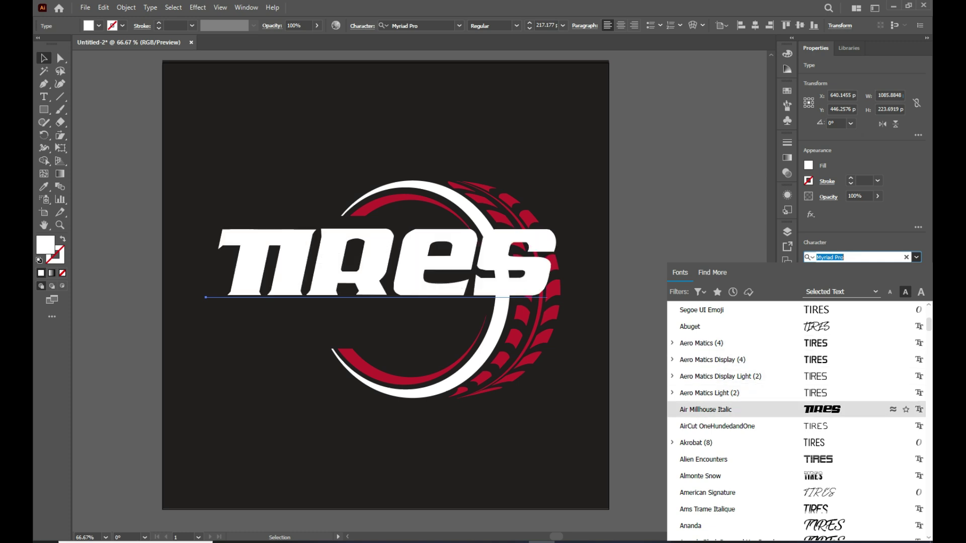
scroll(797, 459, down, 5)
key(Up)
key(Up)
key(Up)
key(Up)
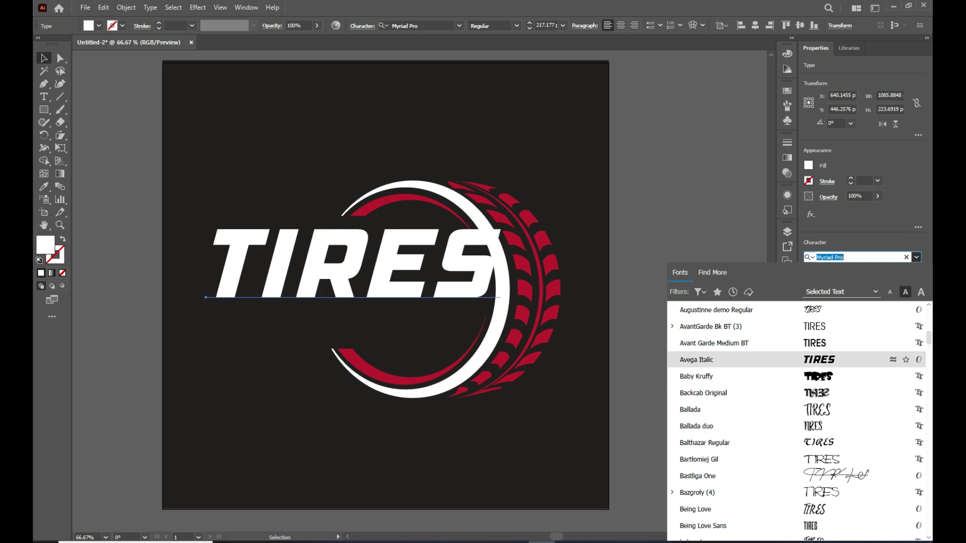
key(Return)
- Move the TIRES text left into the tyre's opening and enlarge it to about 230 pt
drag(383, 270, 330, 275)
drag(447, 327, 466, 334)
mouse_move(444, 283)
mouse_down()
mouse_move(433, 294)
mouse_move(428, 283)
mouse_up()
key(ctrl+shift+a)
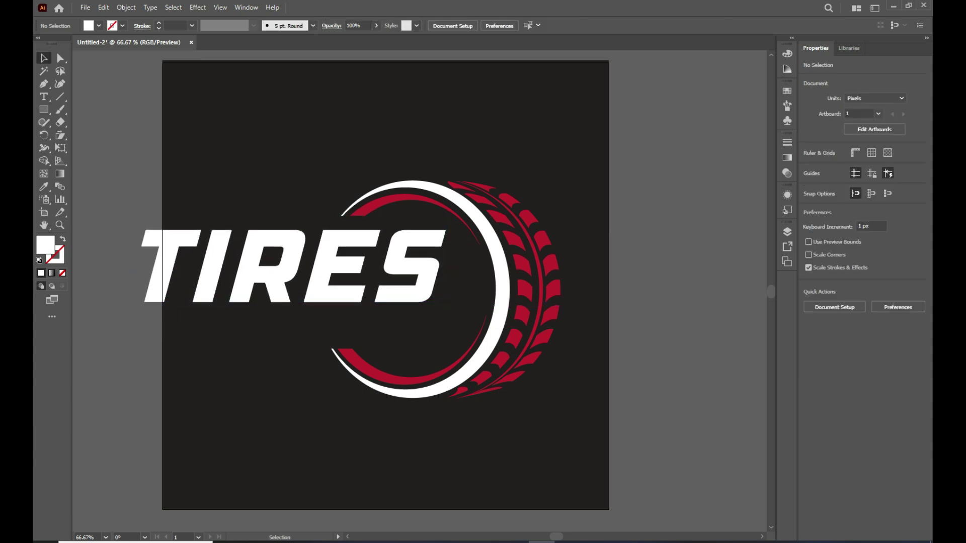
click(126, 7)
click(347, 266)
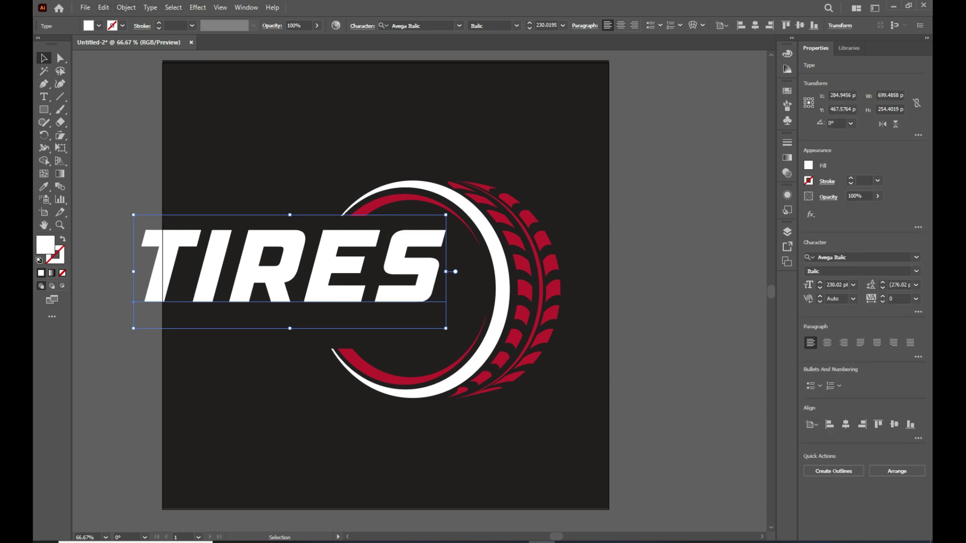
key(ctrl+shift+a)
- Draw a thin white rectangle just below the TIRES text, spanning nearly the full width of the word
key(m)
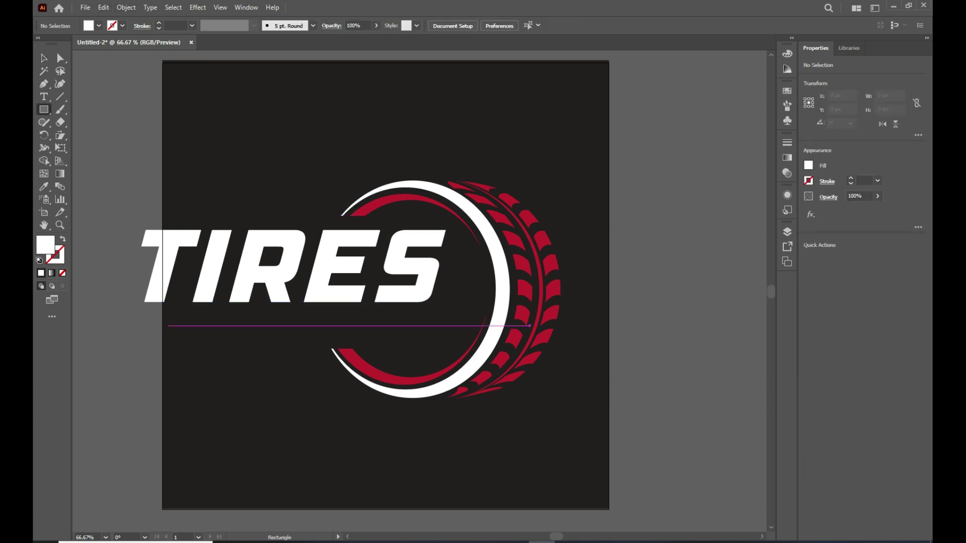
drag(144, 309, 430, 336)
key(v)
key(ctrl+shift+a)
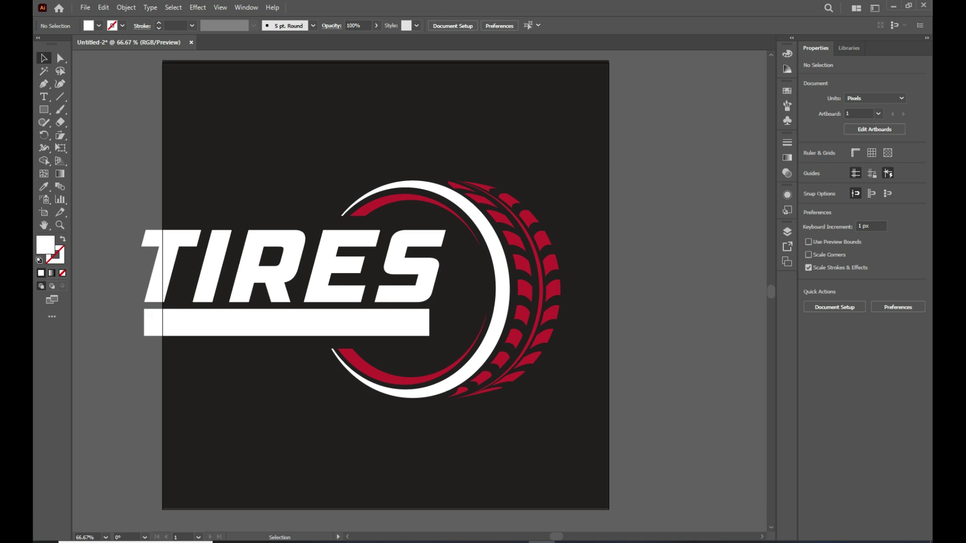
- Expand the TIRES text into outlined shapes
click(290, 267)
click(125, 7)
click(144, 145)
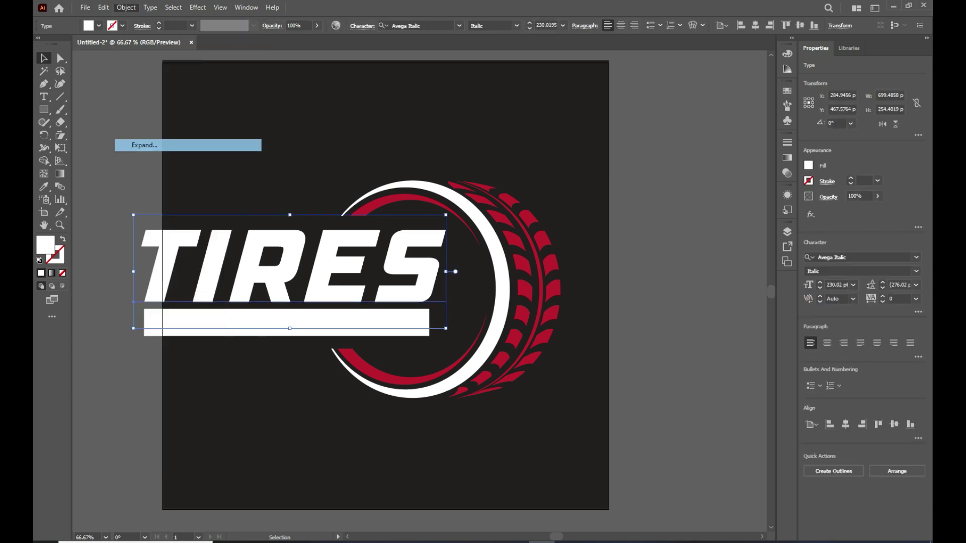
click(456, 337)
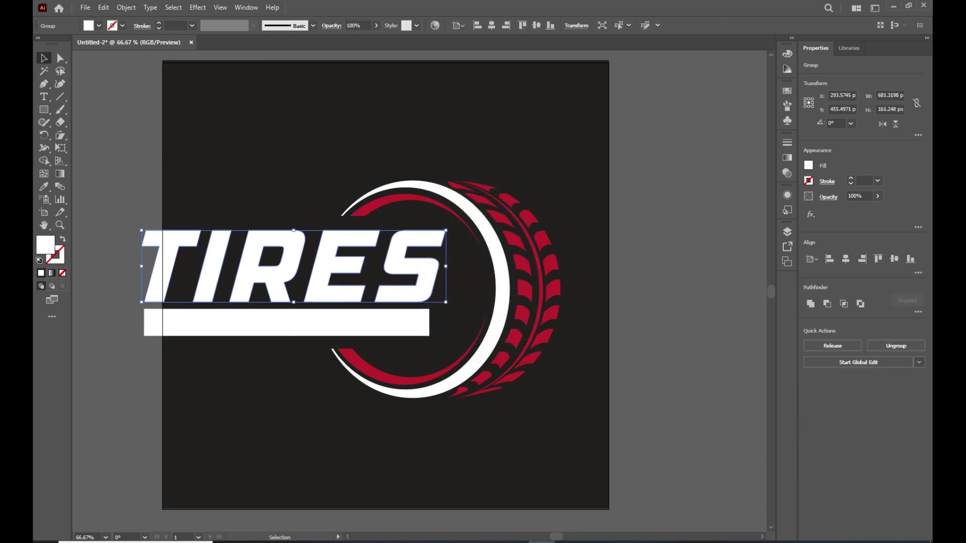
- Place a copy of the outlined TIRES word below the tyre and offset the copy's paths by -8 px
drag(342, 289, 381, 479)
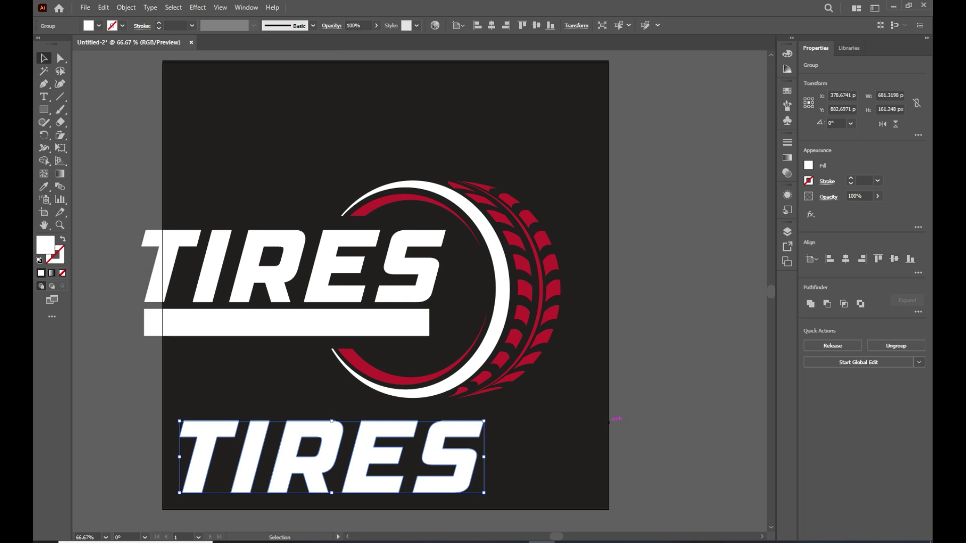
click(126, 7)
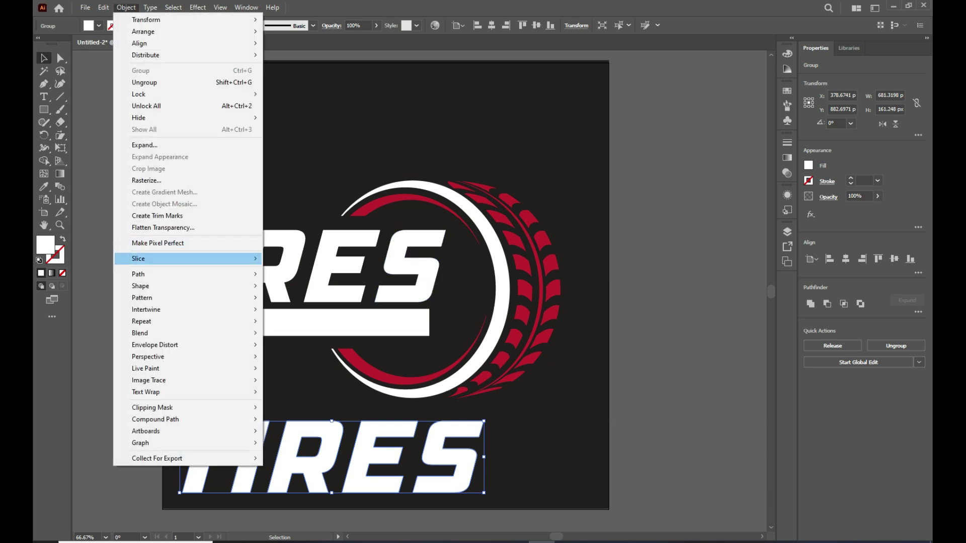
mouse_move(187, 275)
click(297, 313)
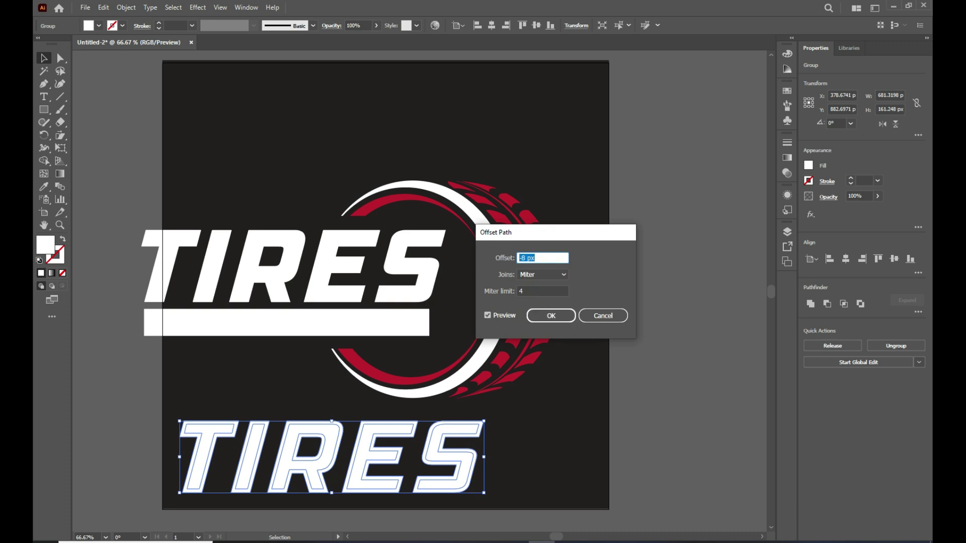
click(487, 315)
click(487, 316)
click(551, 316)
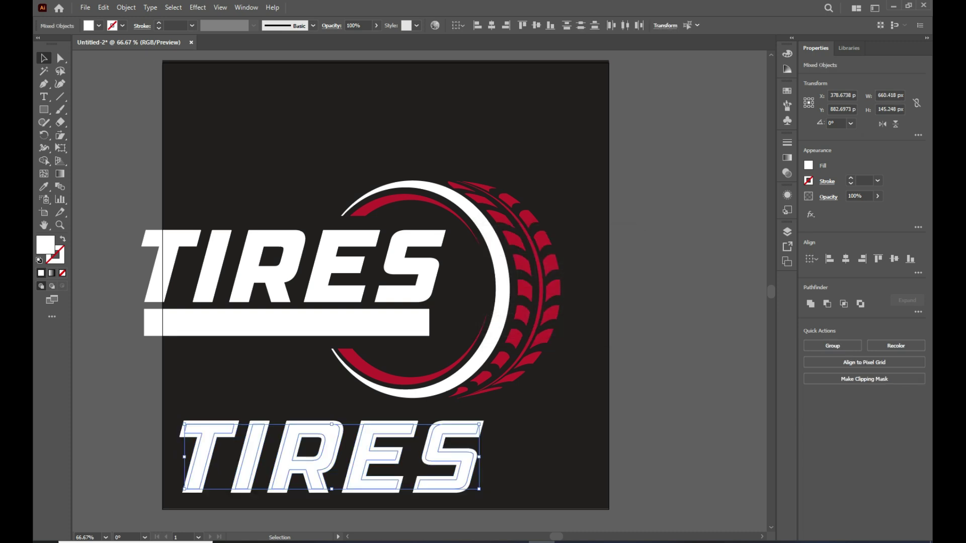
key(ctrl+shift+a)
- Move the lower TIRES copy slightly right and up, and ungroup it
click(384, 446)
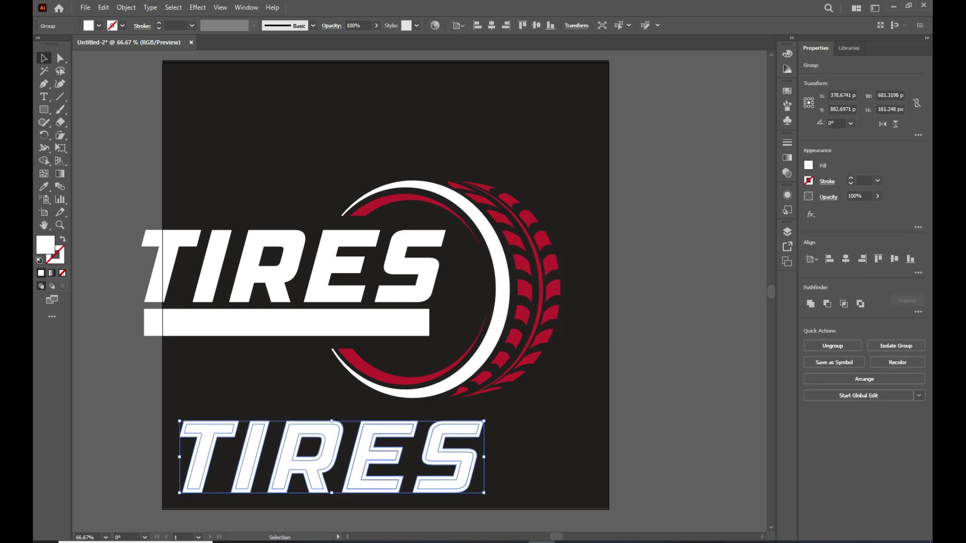
drag(384, 446, 403, 443)
right_click(385, 444)
click(417, 344)
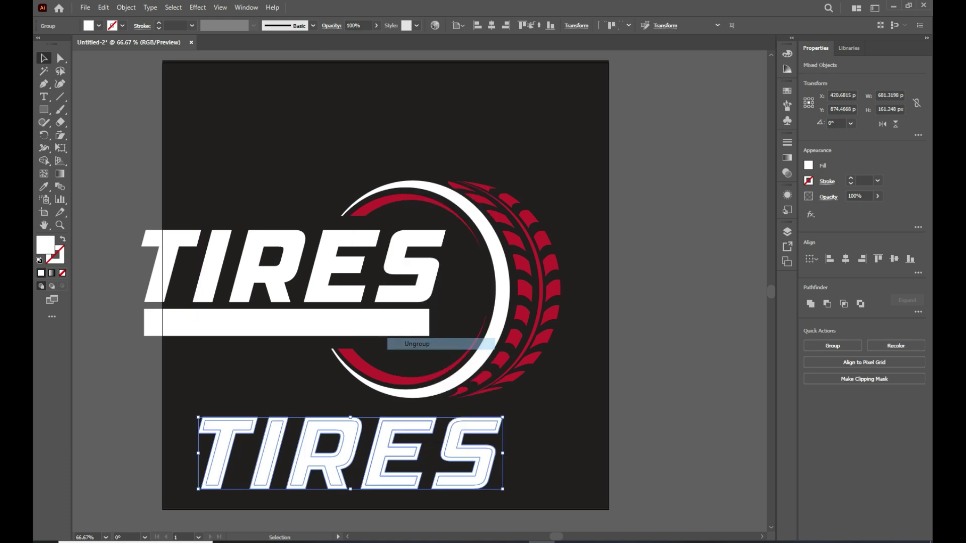
key(ctrl+shift+a)
- Select the inset shapes of all five letters in the lower TIRES copy and group them
click(473, 427)
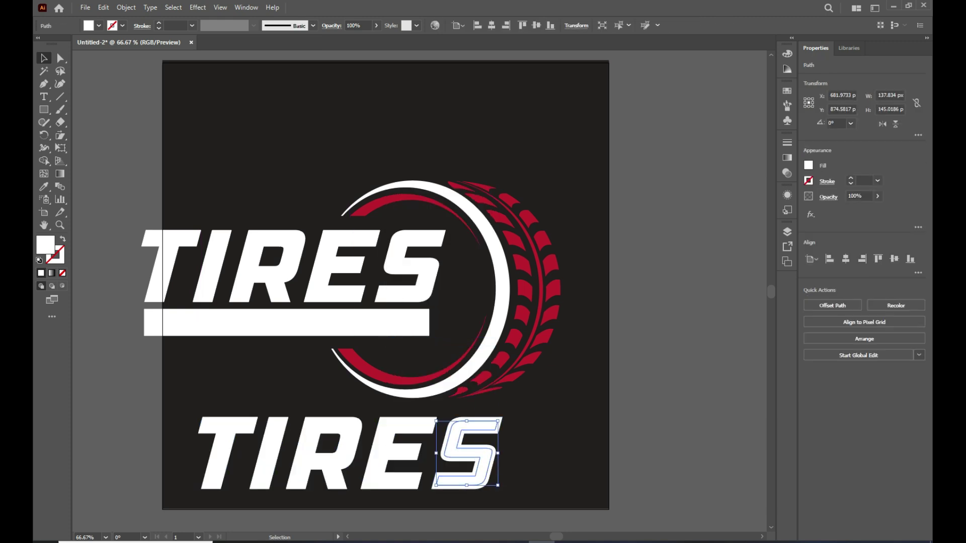
shift+click(407, 426)
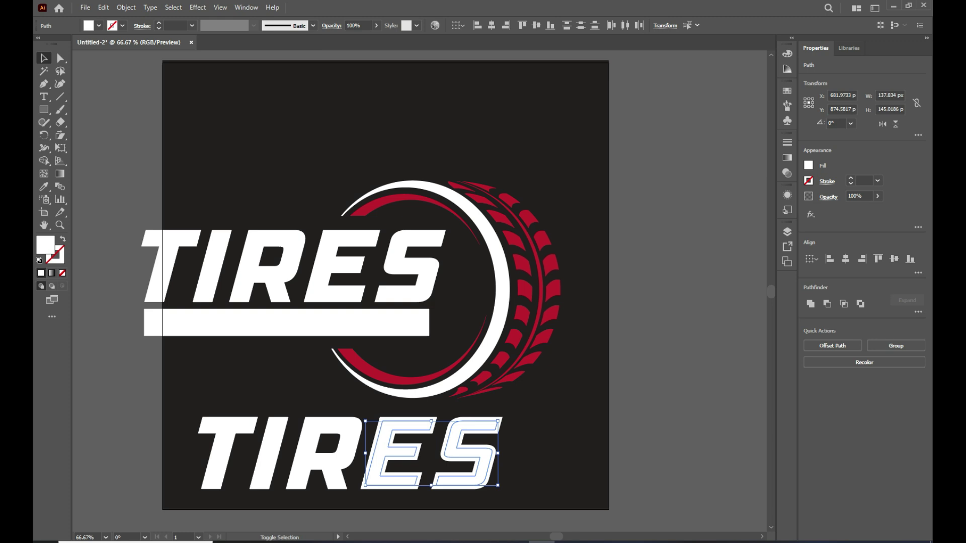
shift+click(302, 453)
shift+click(269, 453)
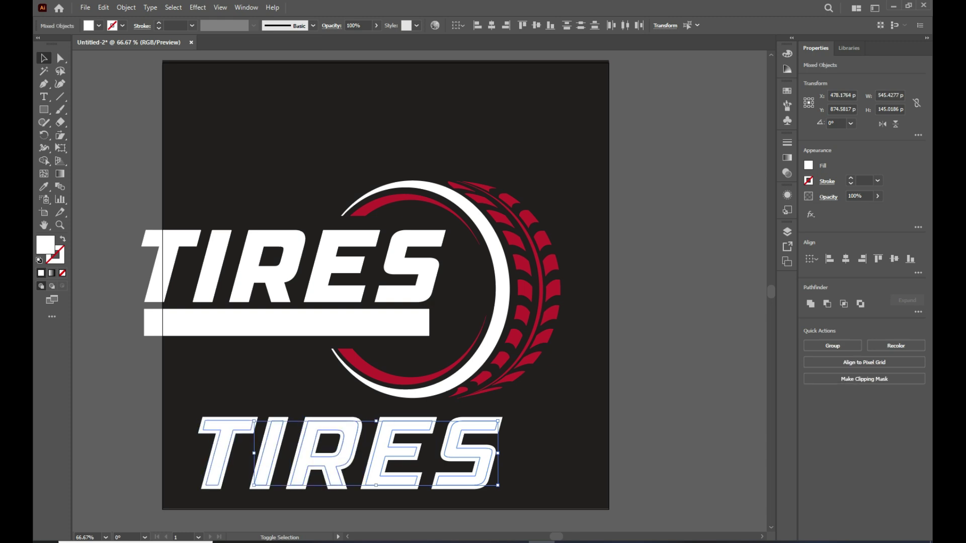
shift+click(216, 453)
right_click(220, 217)
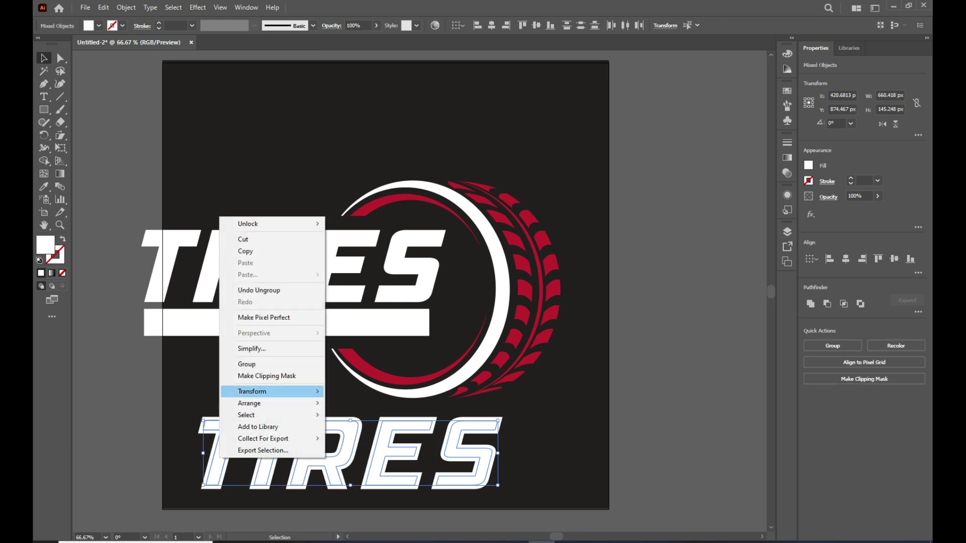
click(247, 364)
- Separate the inset letter group from the lower TIRES copy, delete the outer letters and move the group back below the tyre
drag(248, 429, 544, 405)
drag(185, 457, 453, 484)
key(Delete)
drag(531, 430, 237, 450)
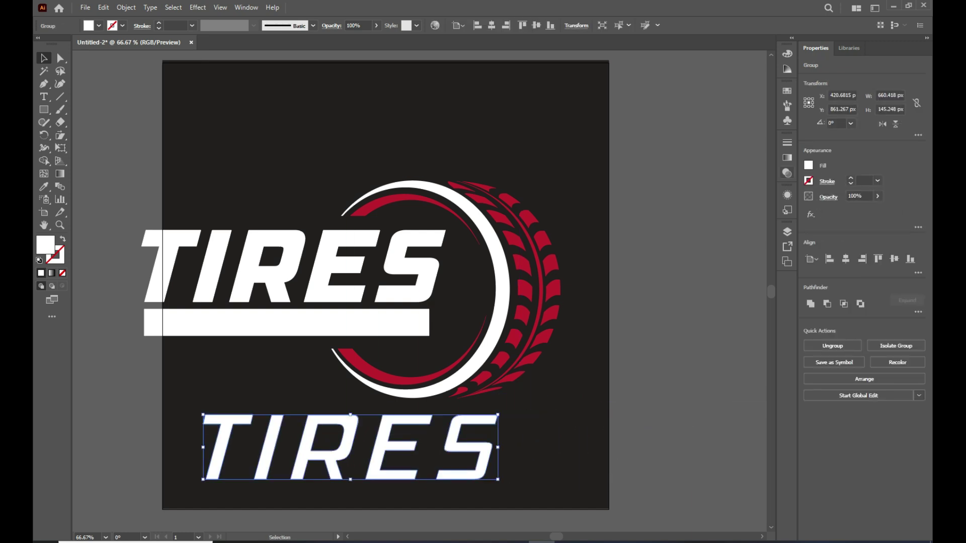
- Fill the inset TIRES letters with a linear white-to-black gradient
click(788, 157)
key(period)
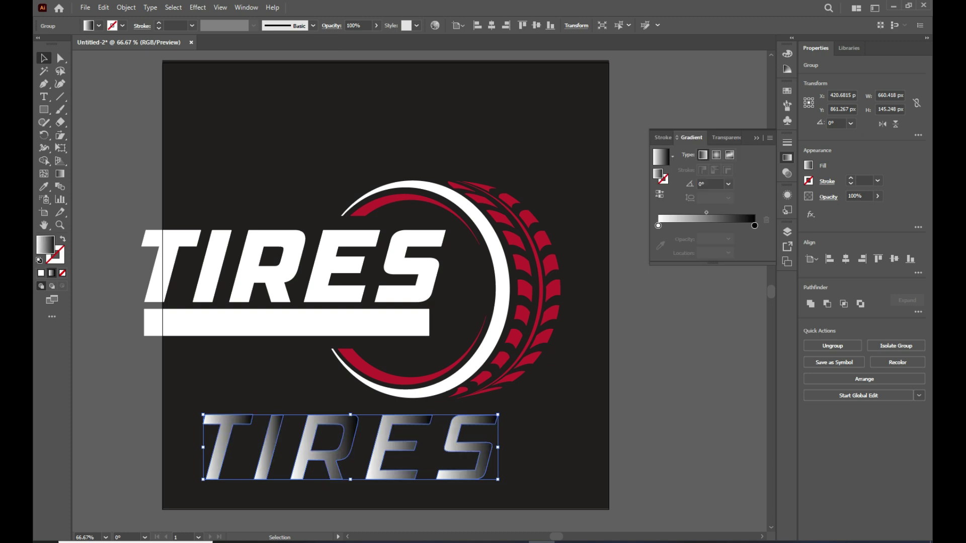
key(ctrl+shift+a)
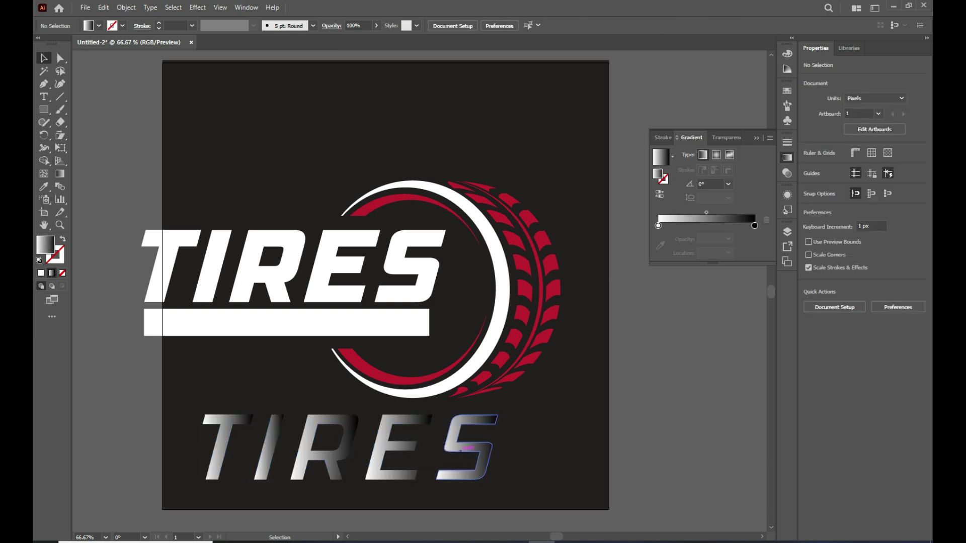
click(322, 455)
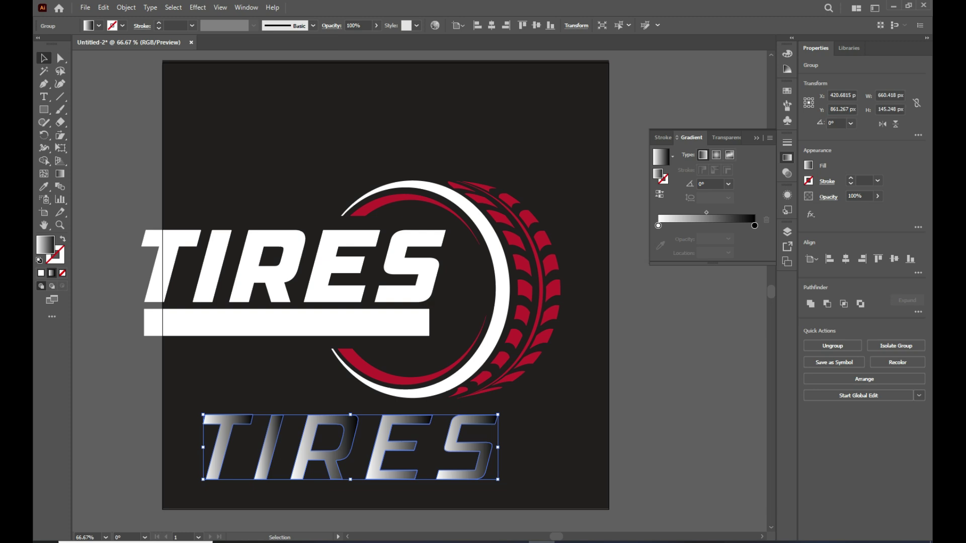
- Set the gradient angle to -90° and move the gradient letters onto the upper white TIRES word
click(710, 183)
text(90)
key(Return)
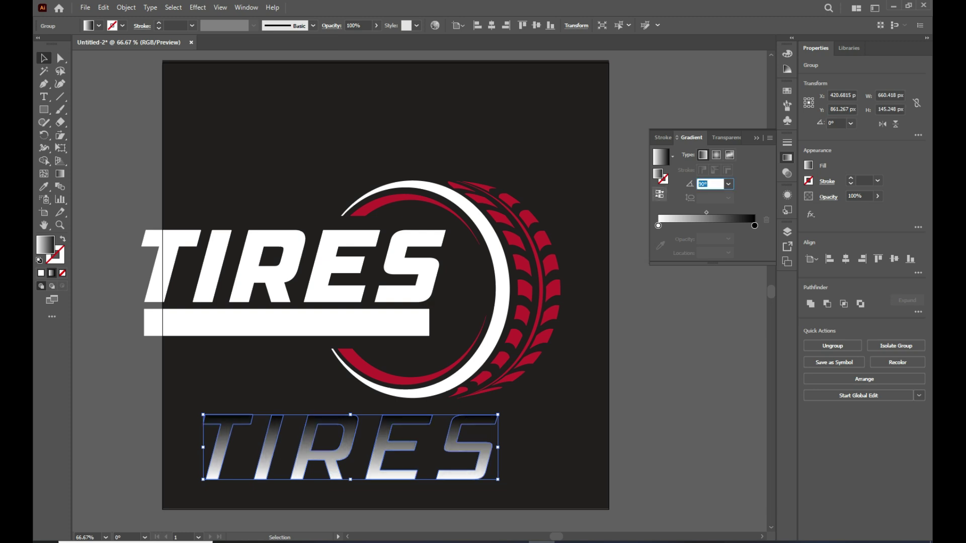
click(659, 196)
drag(379, 418, 338, 277)
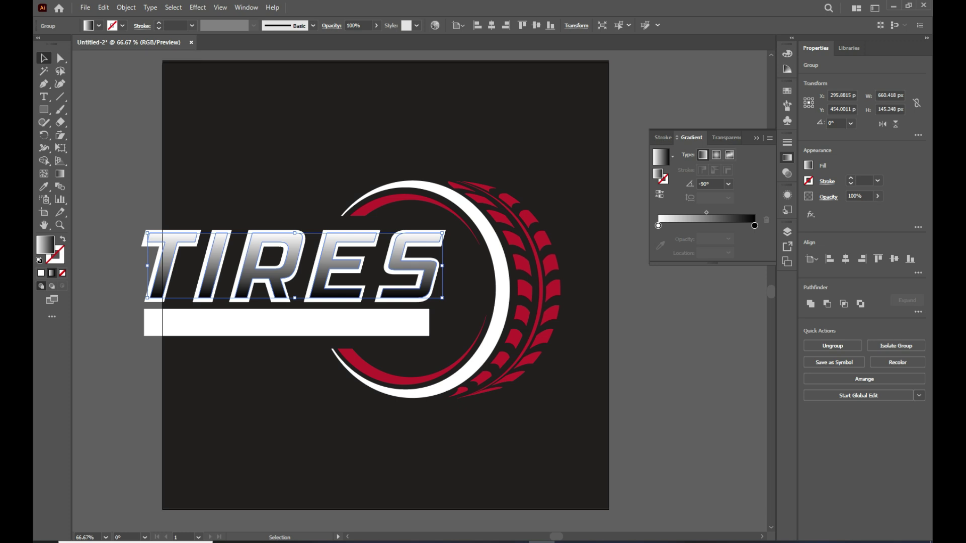
- Try several blending modes on the gradient letter group and set it to Darken
click(827, 196)
click(744, 216)
click(738, 406)
click(744, 216)
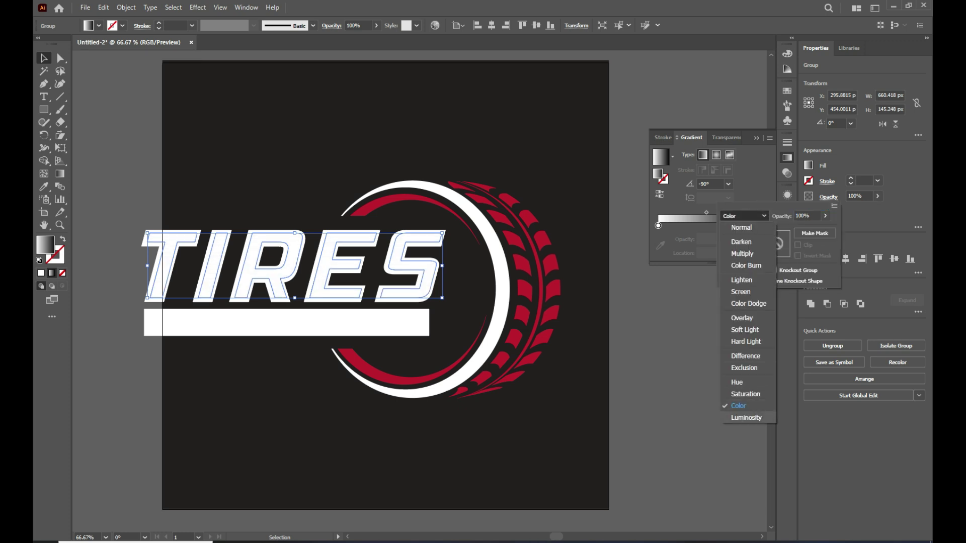
click(746, 418)
click(743, 216)
click(741, 242)
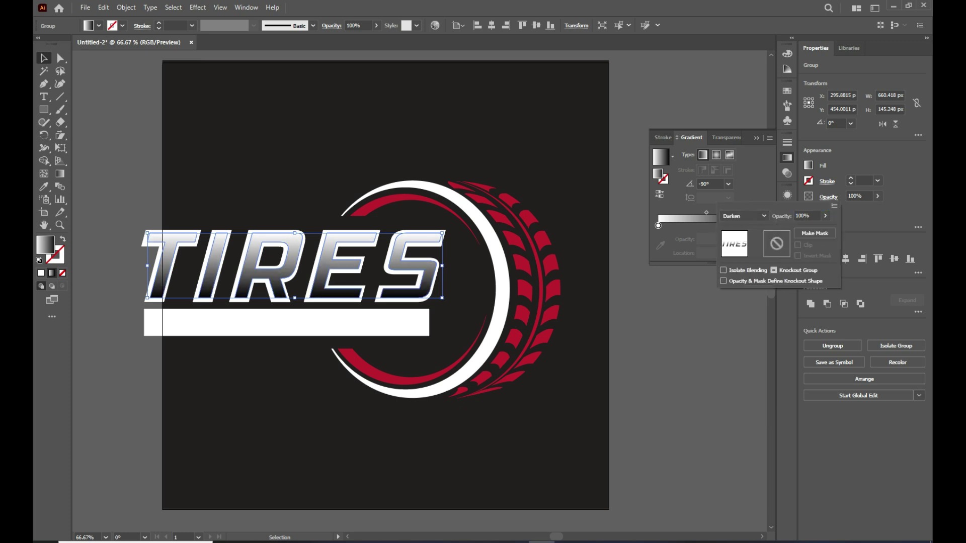
- Lower the gradient letter group's opacity to 29% and deselect it
click(825, 216)
drag(823, 229, 793, 229)
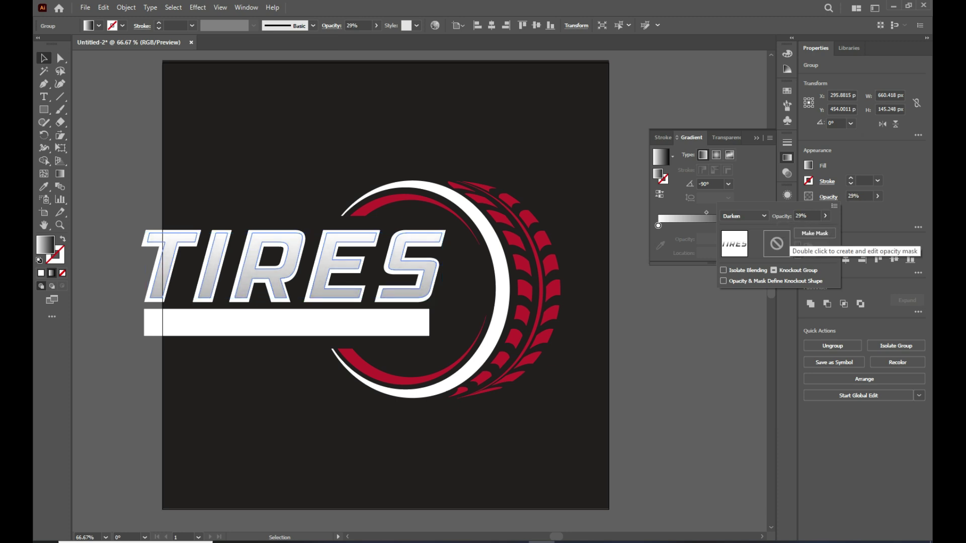
key(Escape)
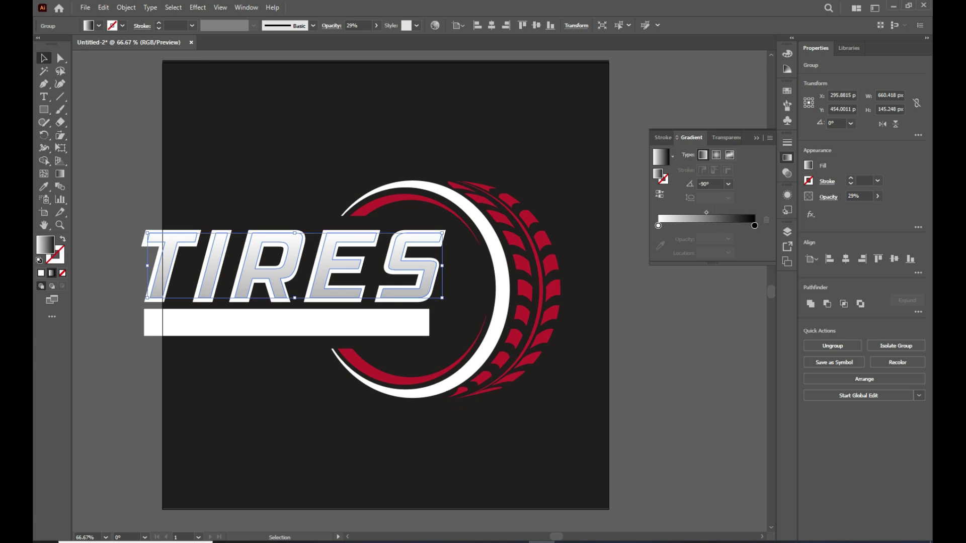
key(ctrl+shift+a)
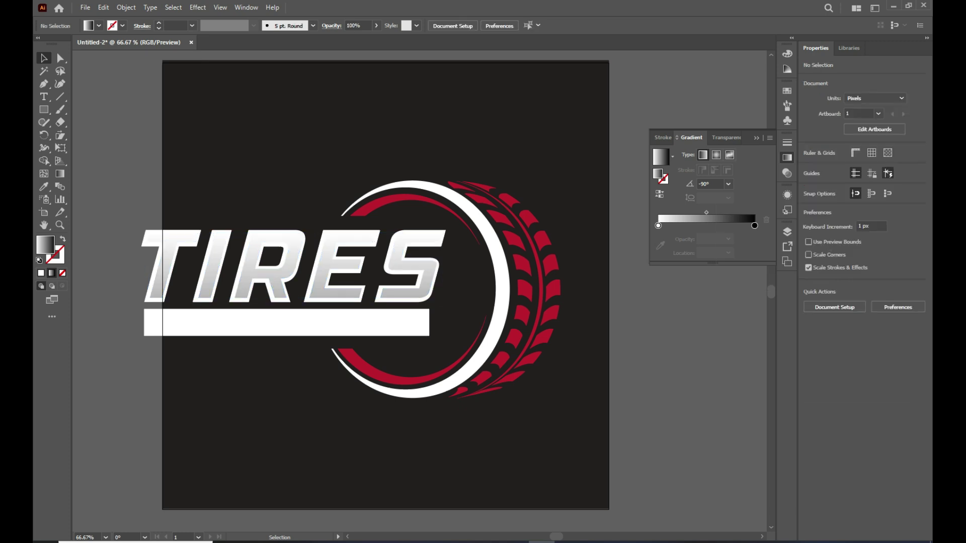
- Fill the white bar under the TIRES word with the same dark red as the tyre tread
click(318, 328)
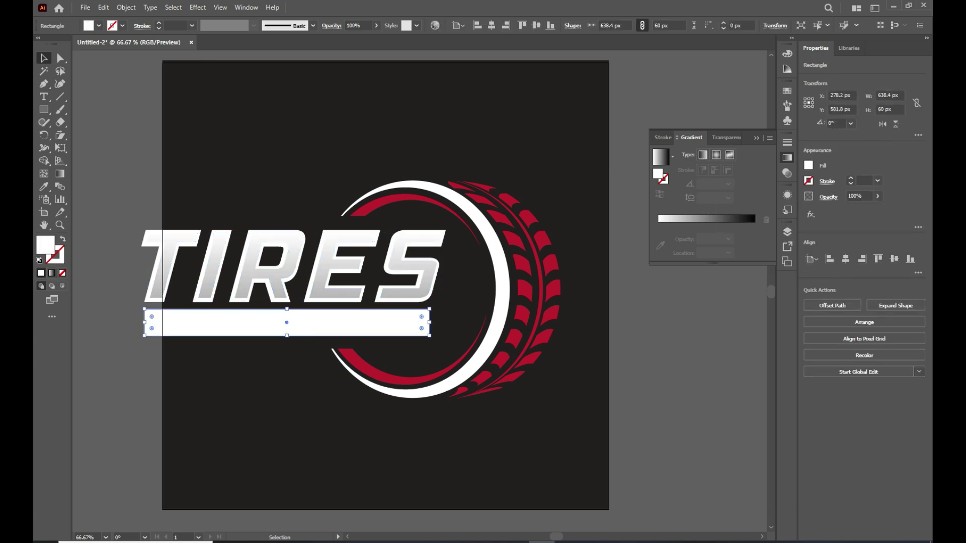
click(808, 166)
click(767, 203)
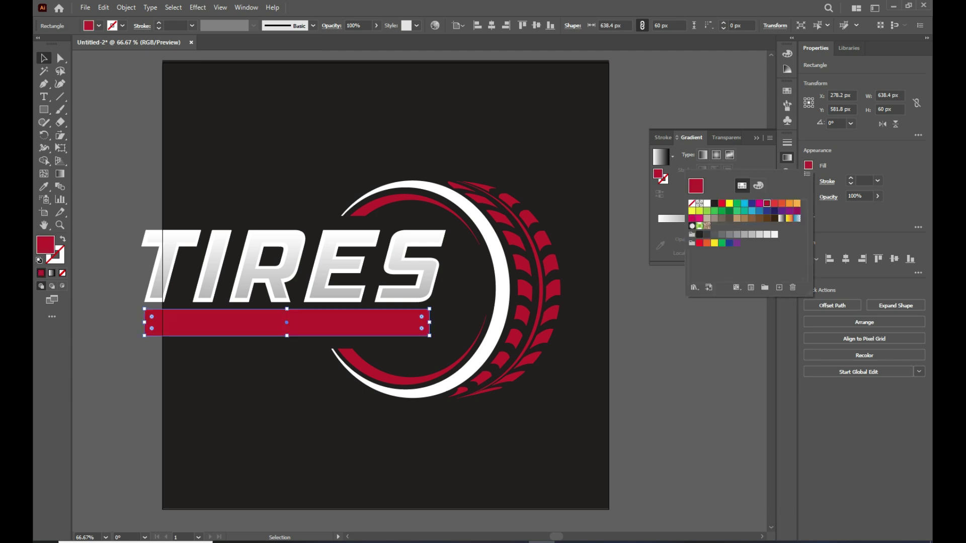
key(Escape)
key(ctrl+shift+a)
click(44, 96)
click(196, 119)
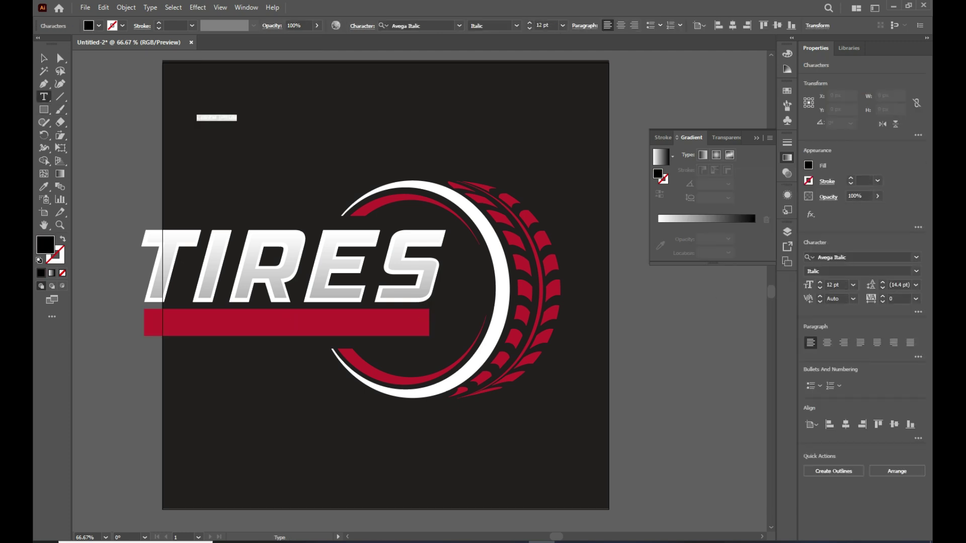
key(BackSpace)
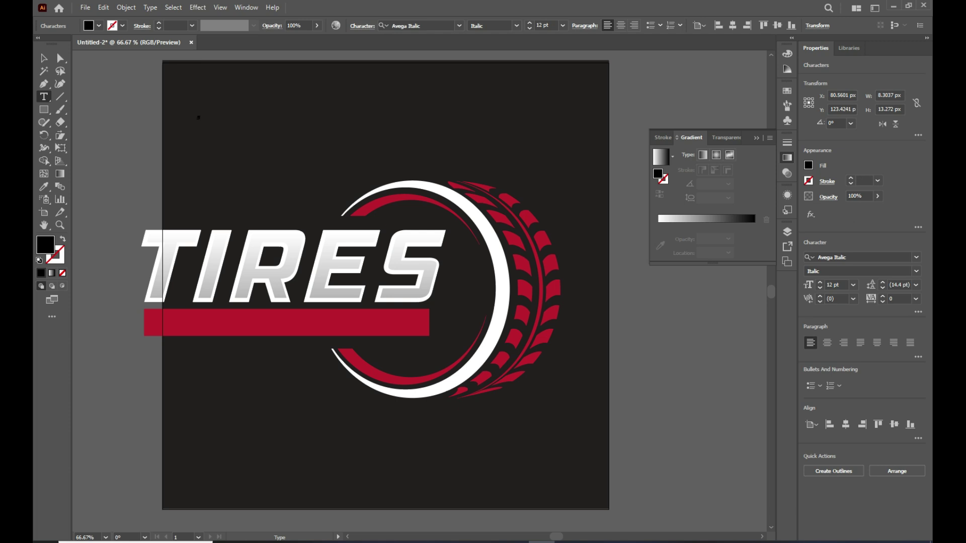
text(TA)
click(43, 58)
key(Delete)
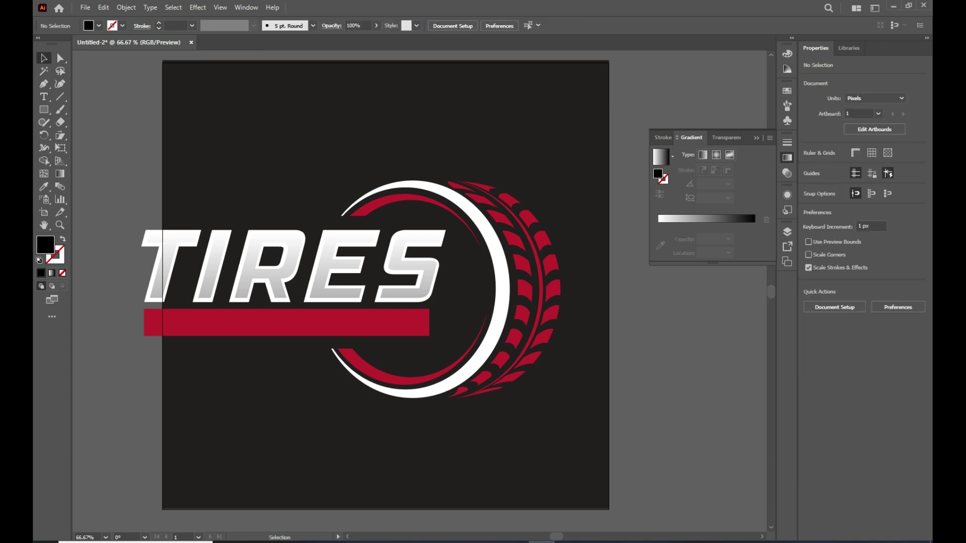
- Add a line of text reading "YOUR TAGLINE HERE" below the red bar
click(44, 96)
click(202, 356)
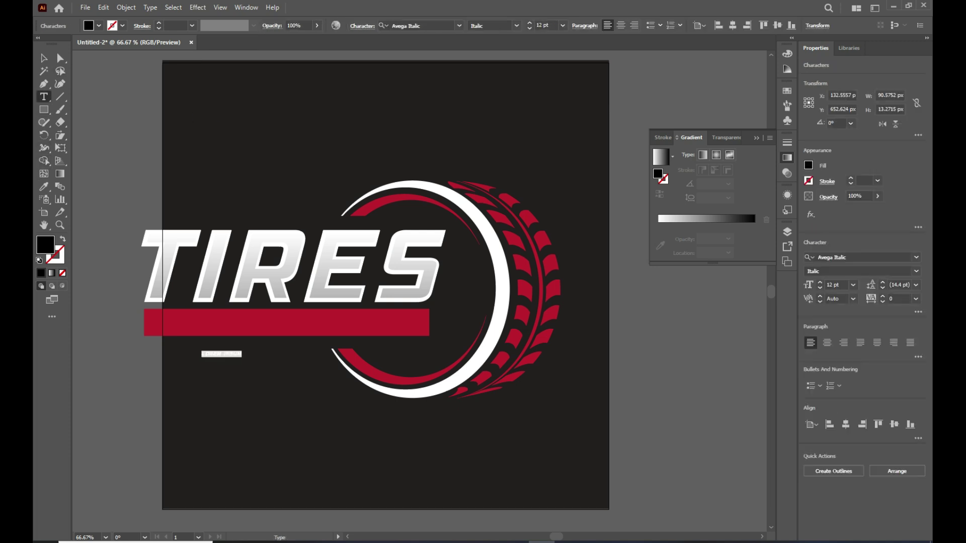
text(your)
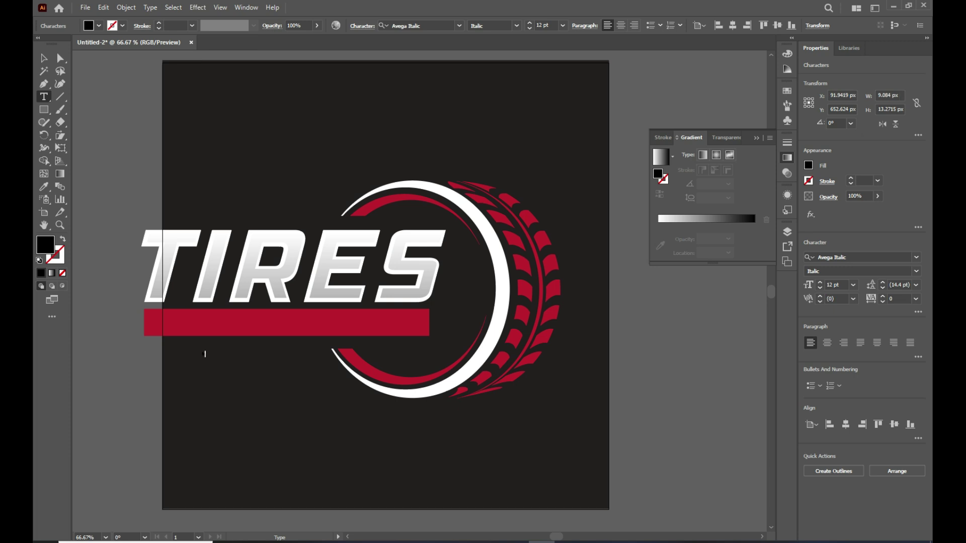
text( tablene here)
key(Escape)
click(150, 7)
mouse_move(227, 172)
click(150, 7)
click(150, 7)
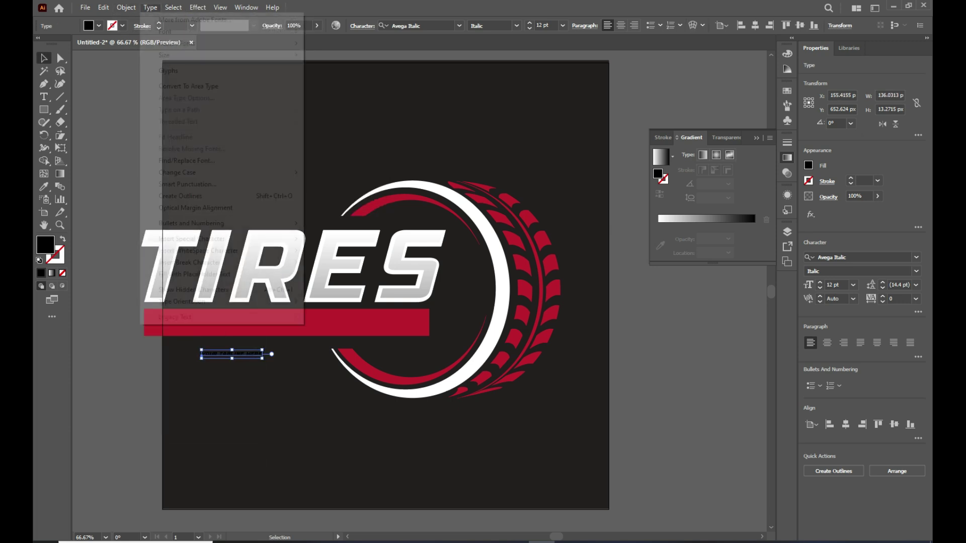
click(345, 172)
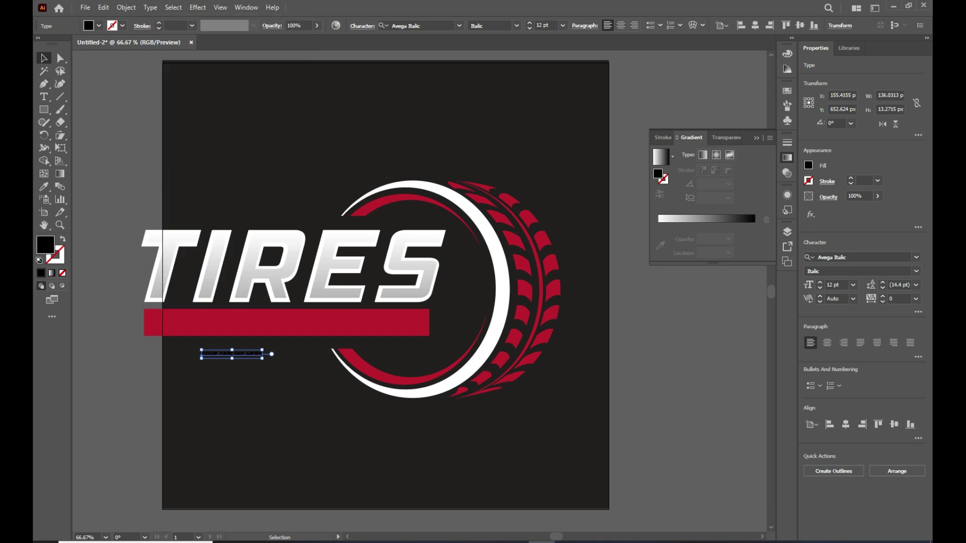
- Enlarge the tagline to about 47.5 pt to fit centred on the red bar and fill it white
drag(262, 359, 465, 433)
drag(333, 365, 288, 324)
click(808, 165)
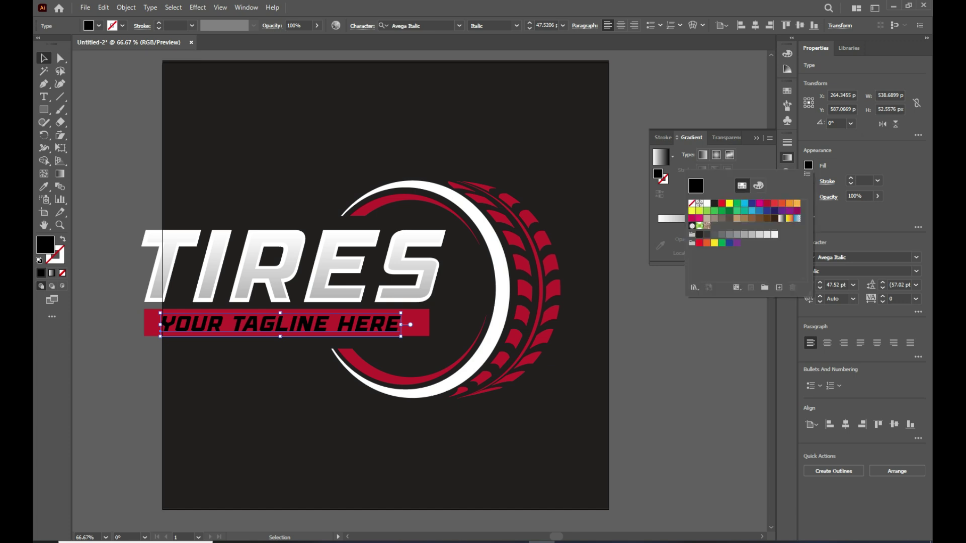
click(707, 204)
click(654, 327)
drag(352, 325, 354, 323)
- Select the whole logo, scale it down and centre it on the dark artboard
drag(251, 148, 540, 429)
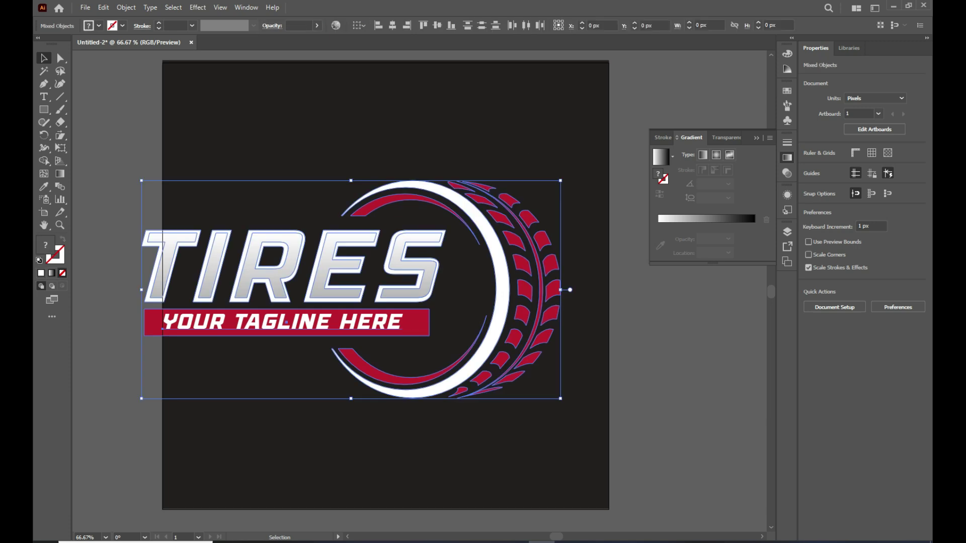
drag(561, 399, 482, 358)
drag(428, 286, 502, 307)
key(ctrl+shift+a)
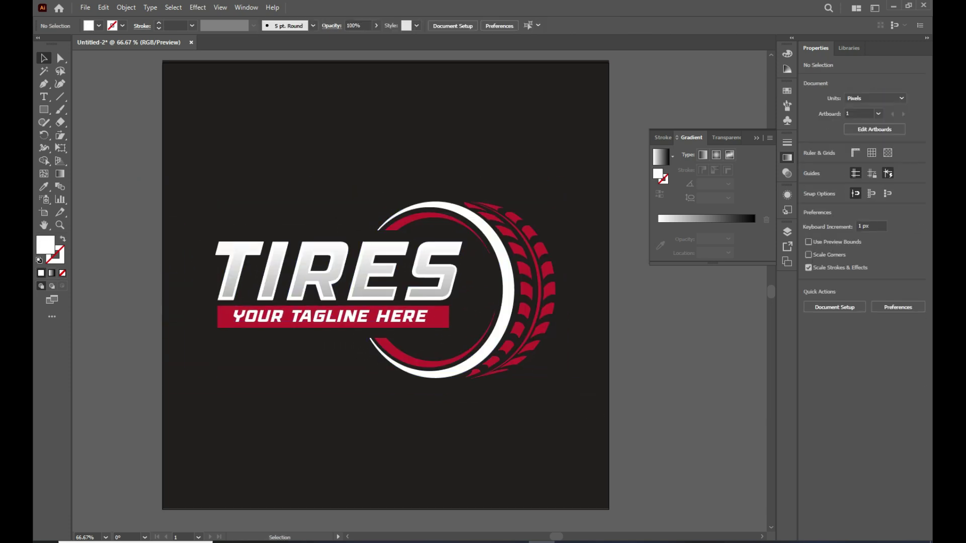